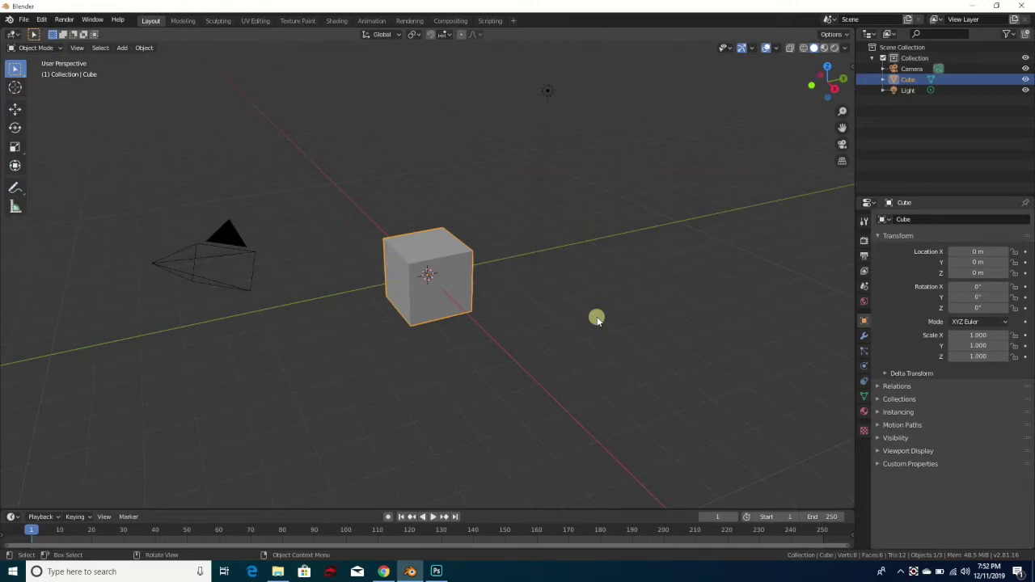
Step: Delete the default cube, leaving only the camera and light
key(x)
click(598, 318)
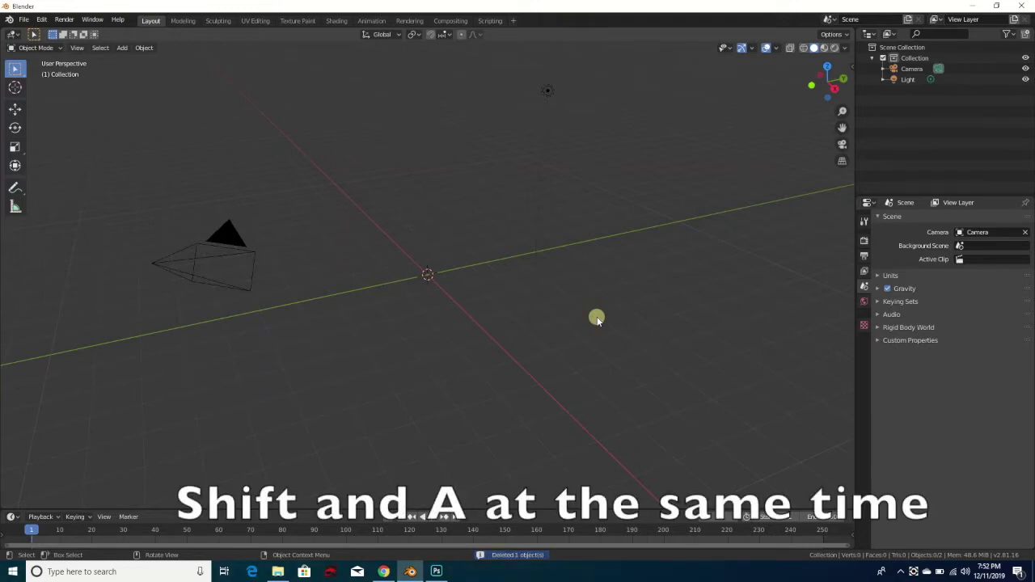
Step: Add a UV sphere at the origin and lower its segments from 32 to 16 (16 rings, 1 m radius)
key(shift)
key(shift+a)
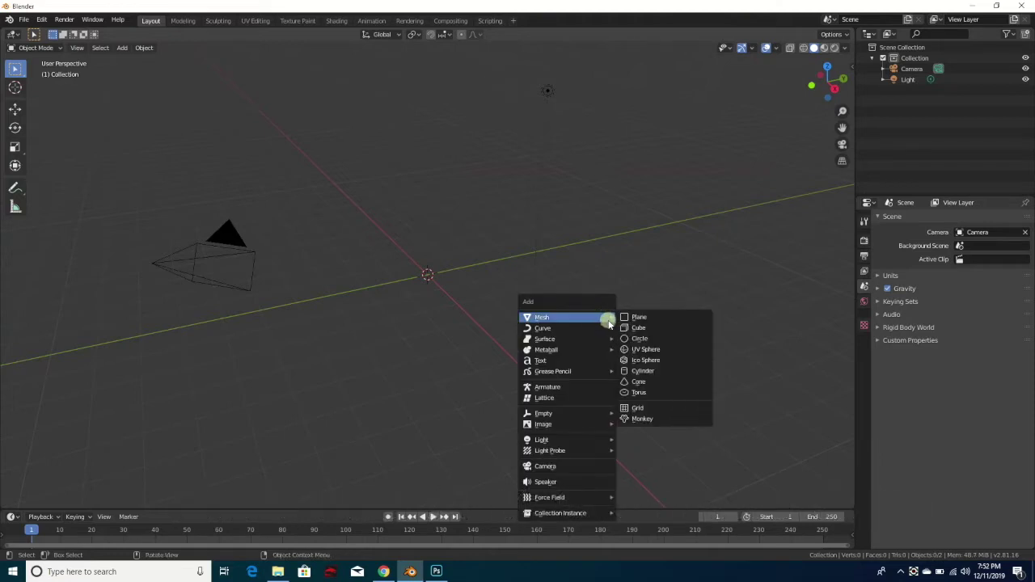
click(647, 350)
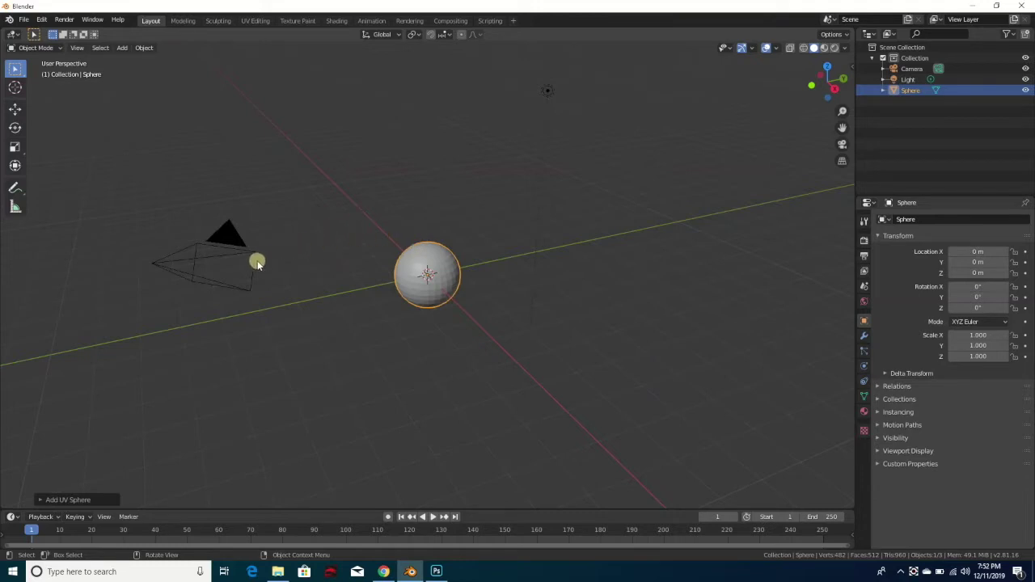
click(66, 498)
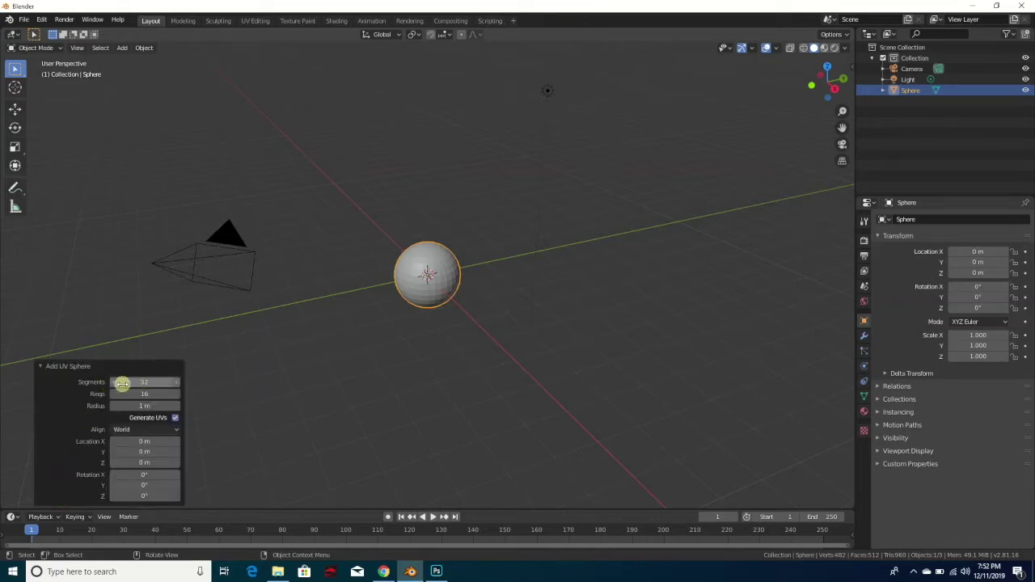
drag(115, 386, 115, 386)
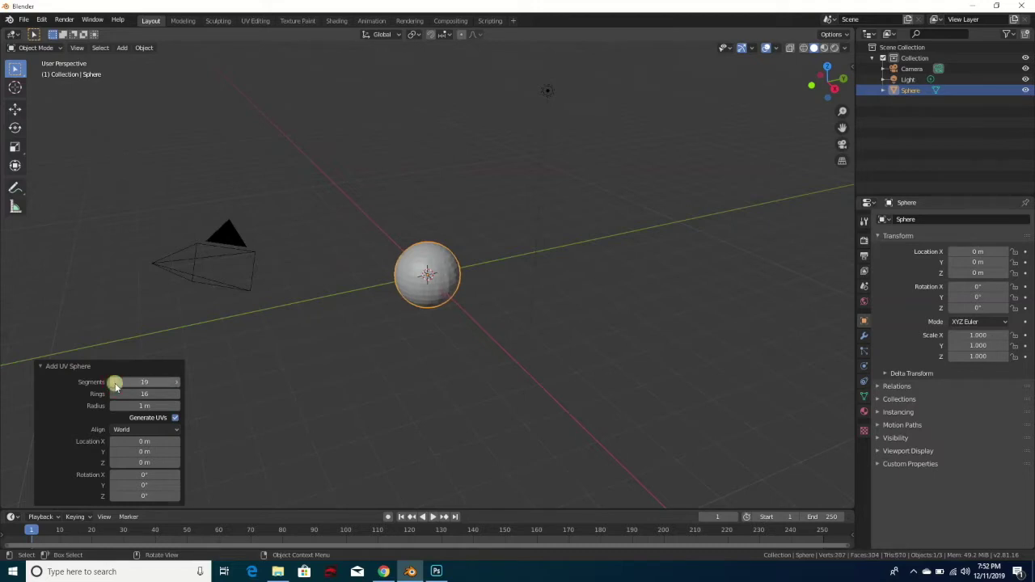
click(115, 386)
click(115, 386)
click(115, 386)
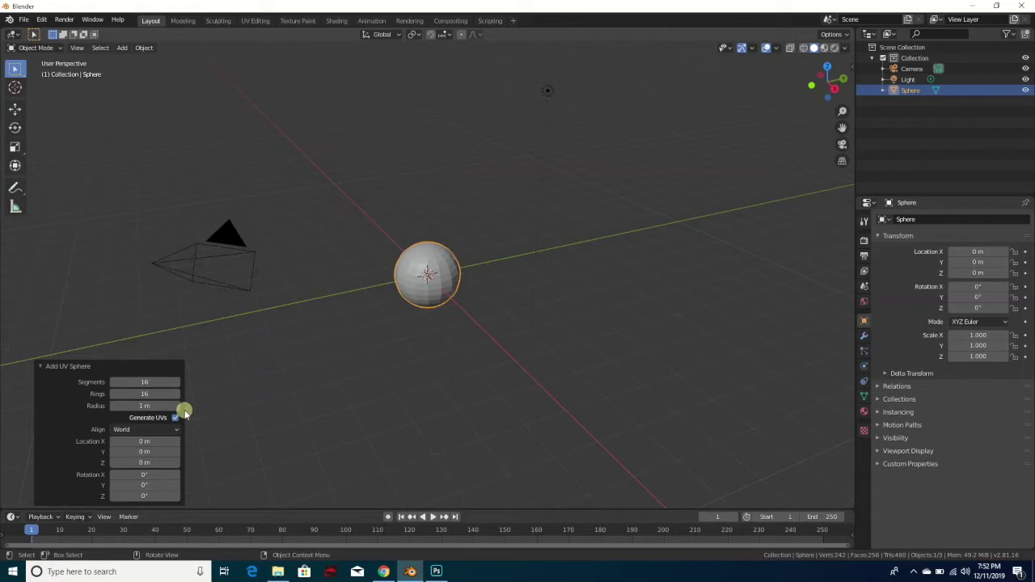
Step: Zoom in on the sphere from the front view and switch it into Edit Mode
key(KP_1)
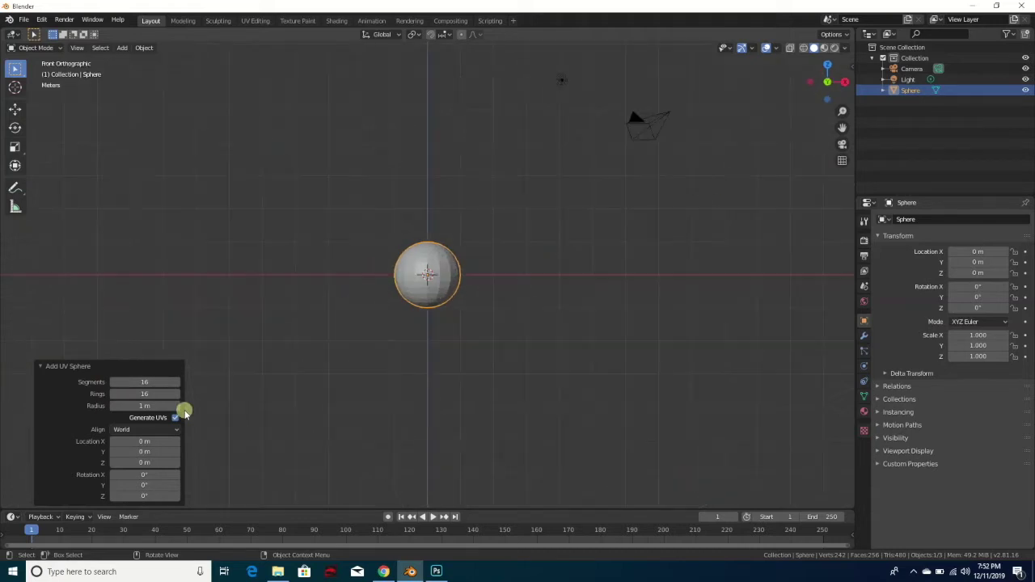
scroll(308, 330, down, 1)
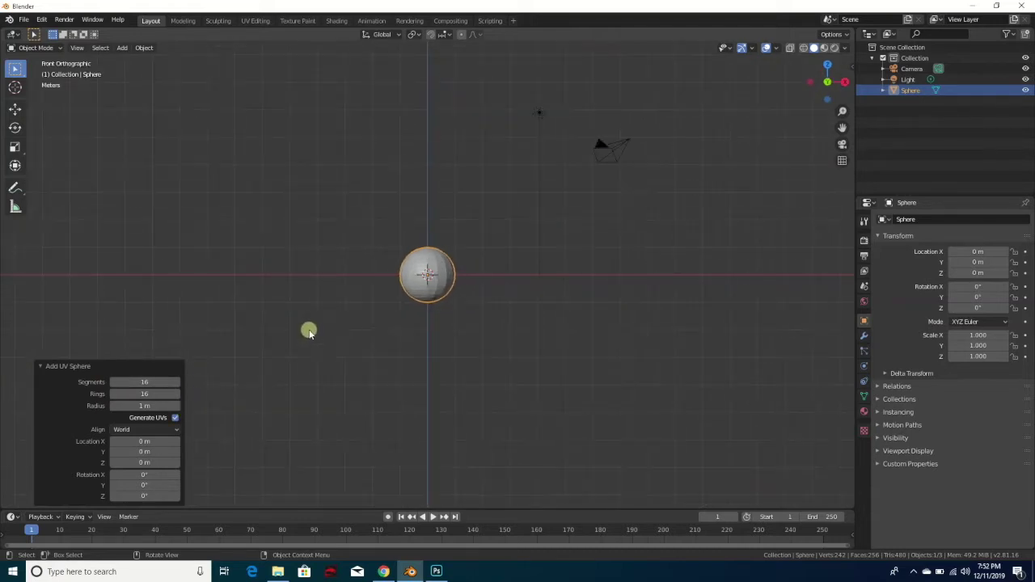
scroll(308, 331, up, 5)
scroll(309, 331, up, 2)
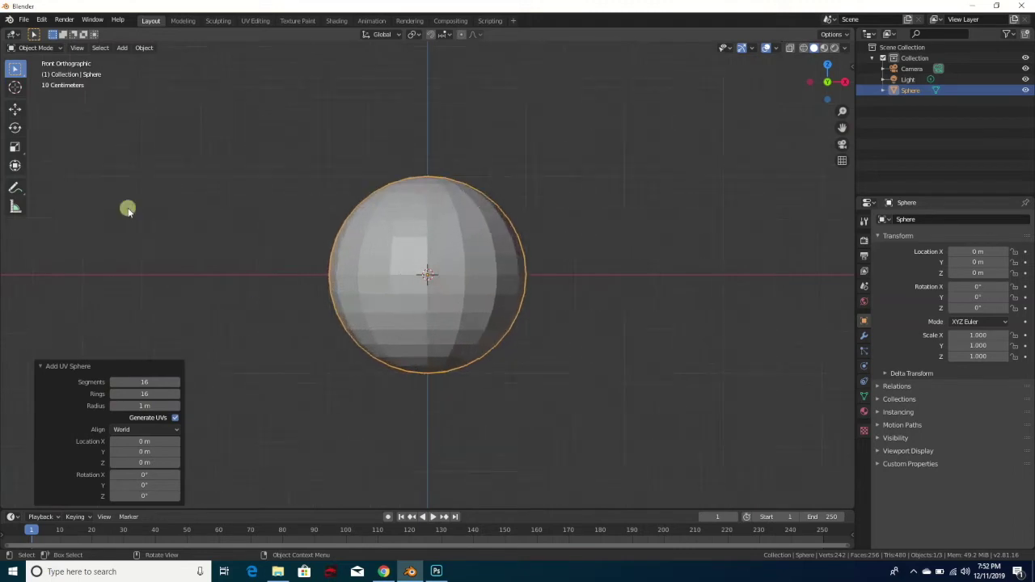
click(36, 48)
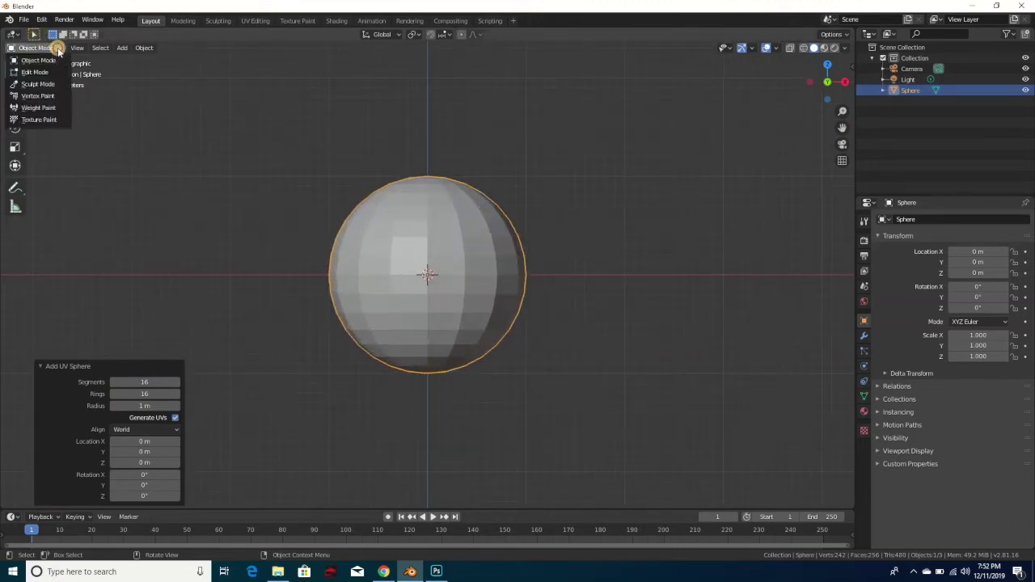
click(46, 73)
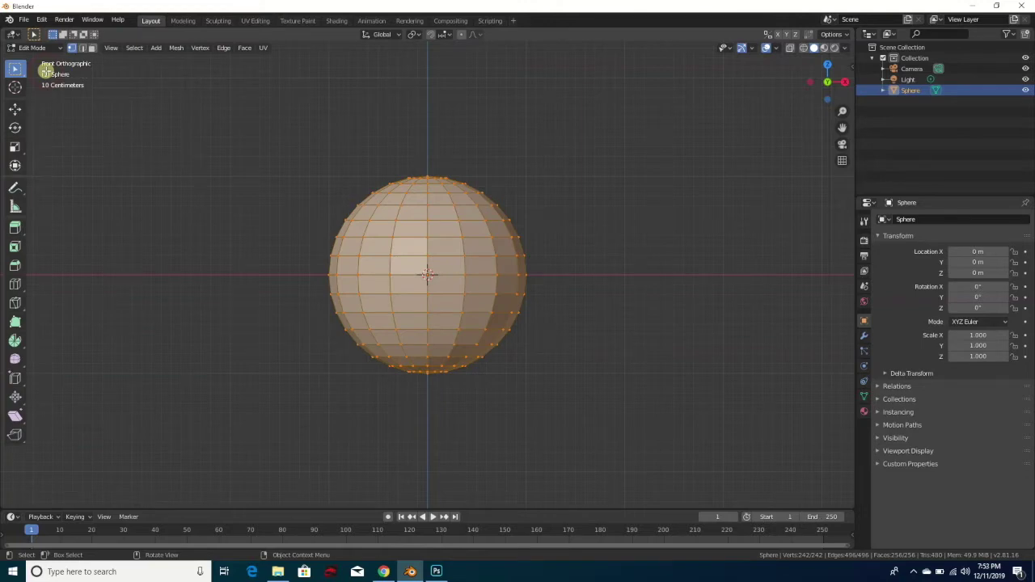
Step: Deselect all vertices and turn on X-Ray see-through display
key(alt)
key(alt+a)
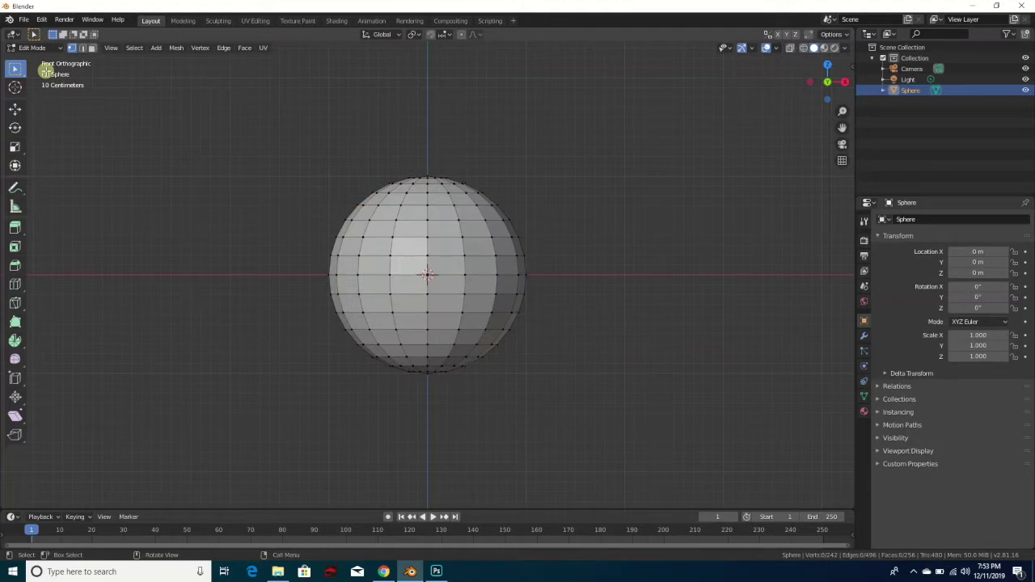
click(790, 50)
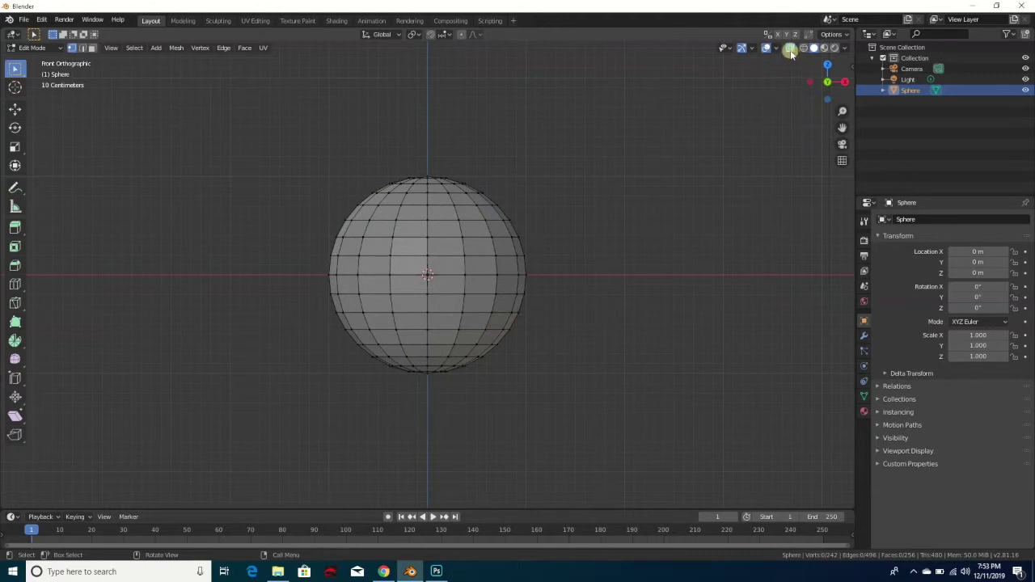
click(790, 49)
click(791, 49)
Step: Box-select the sphere's upper vertices and delete them, leaving a 65-vertex bowl
click(285, 142)
drag(285, 143, 573, 334)
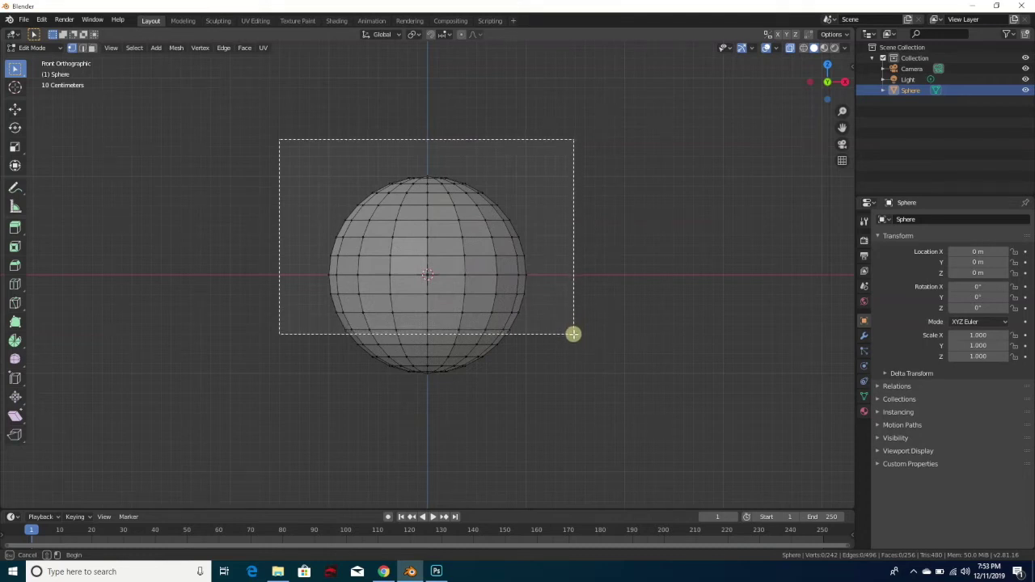
drag(573, 334, 573, 335)
drag(573, 336, 573, 335)
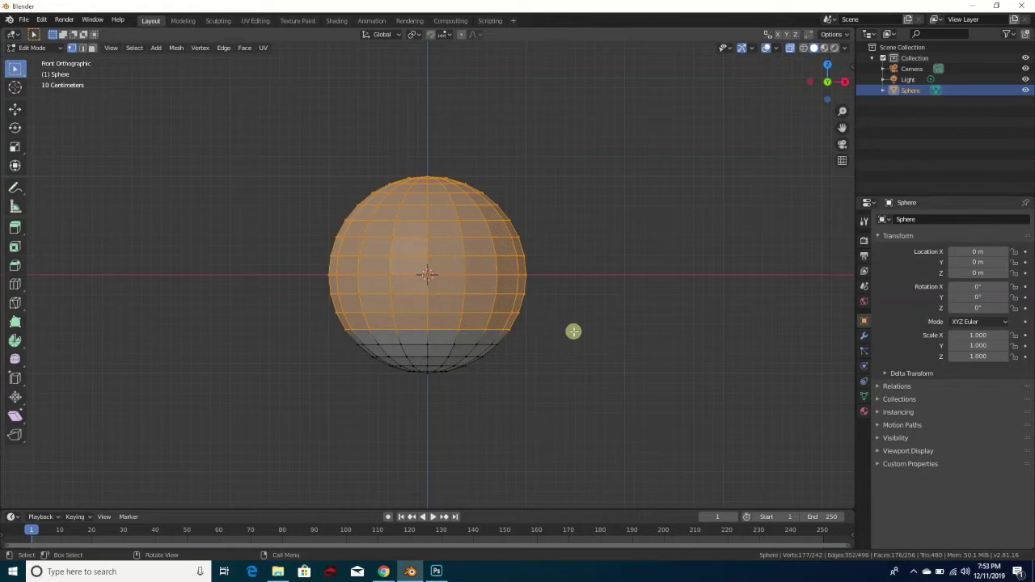
key(x)
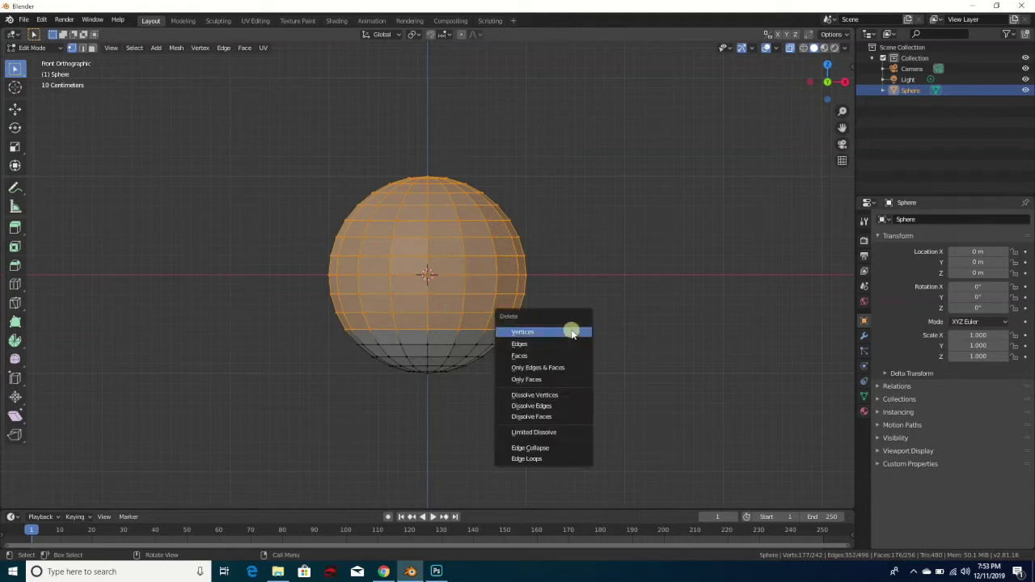
click(566, 333)
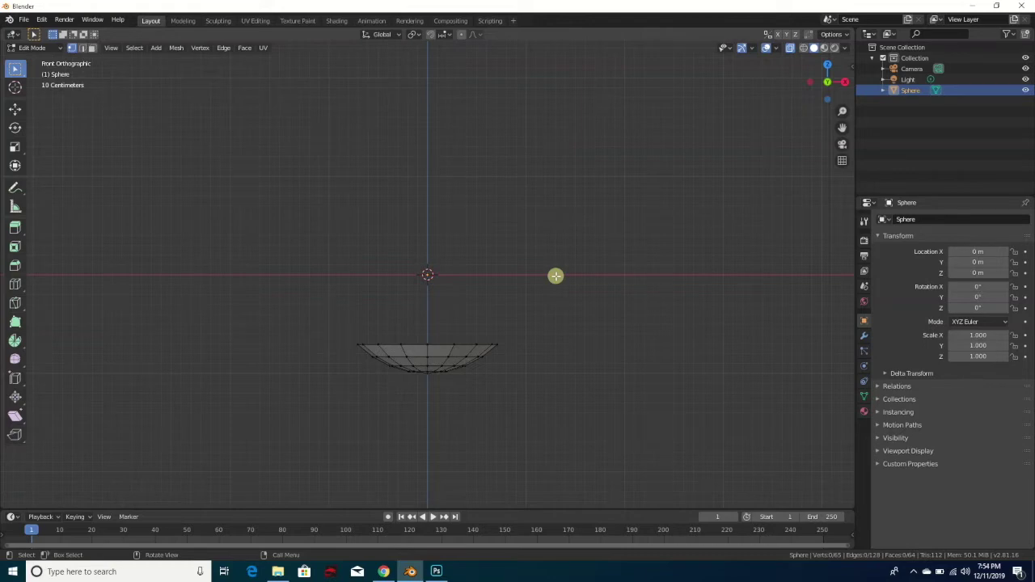
Step: Move the whole bowl up about 1.02 m so its lowest point sits at the origin, then deselect it
key(a)
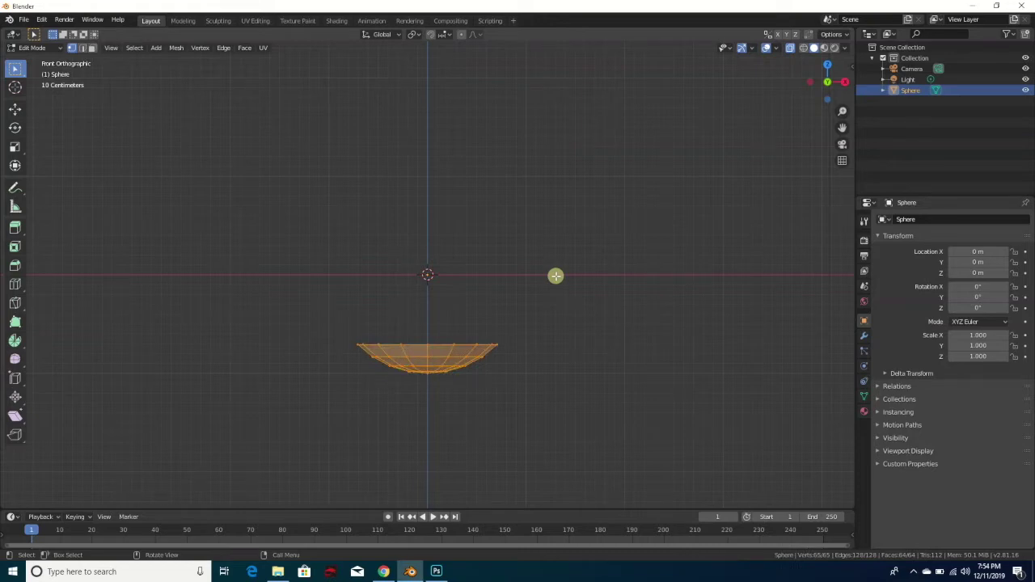
key(g)
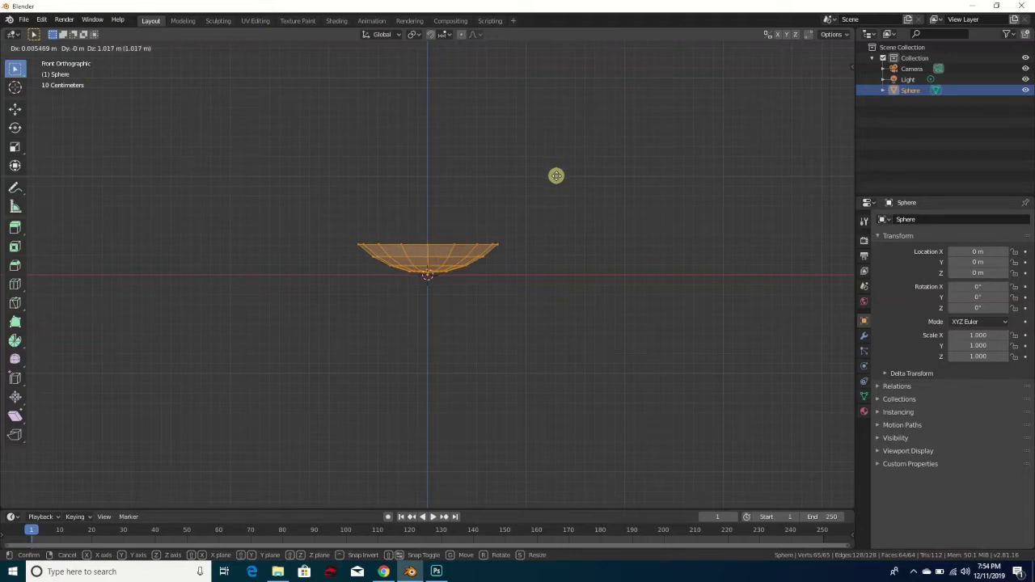
click(555, 176)
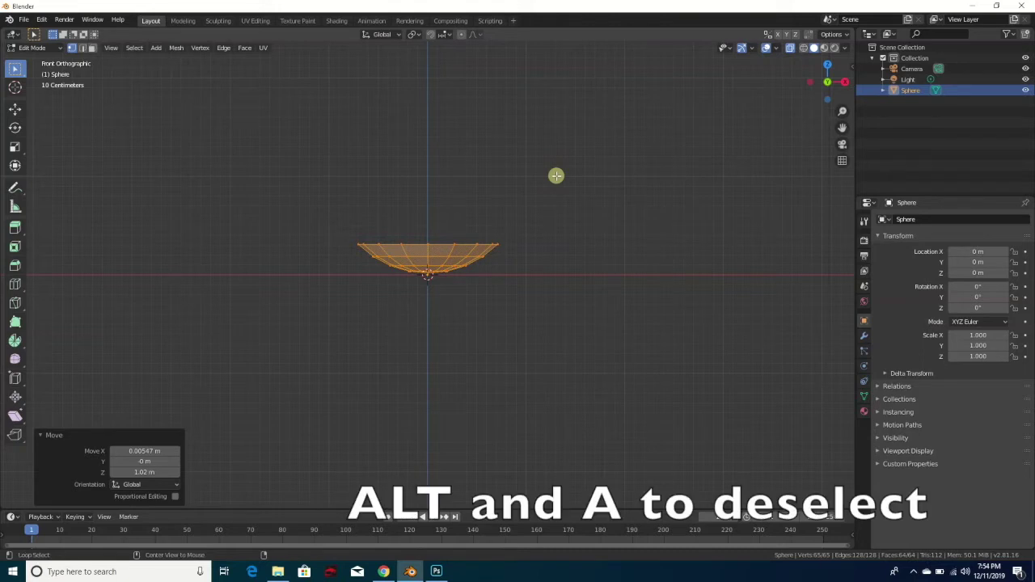
key(alt+a)
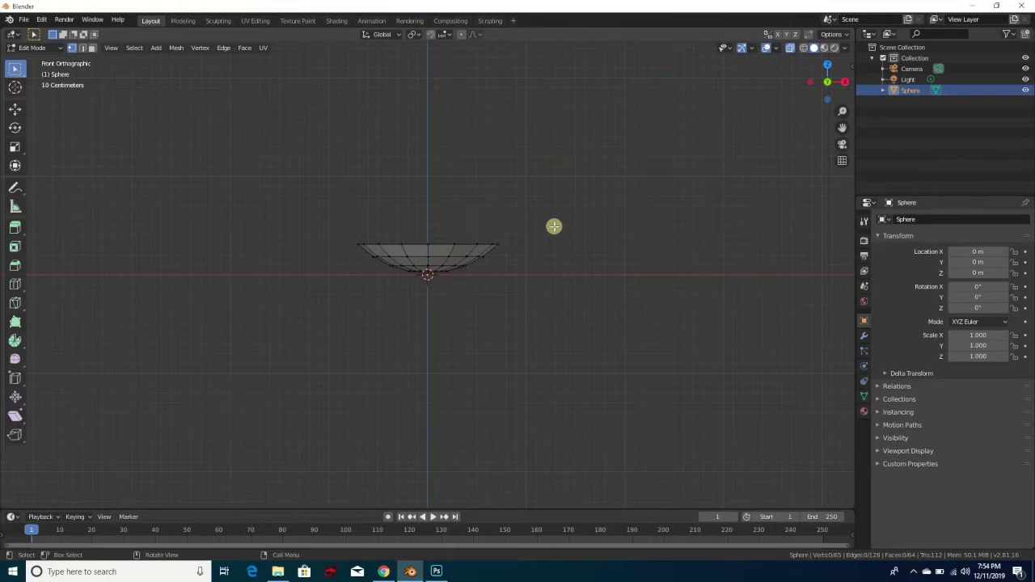
key(KP_7)
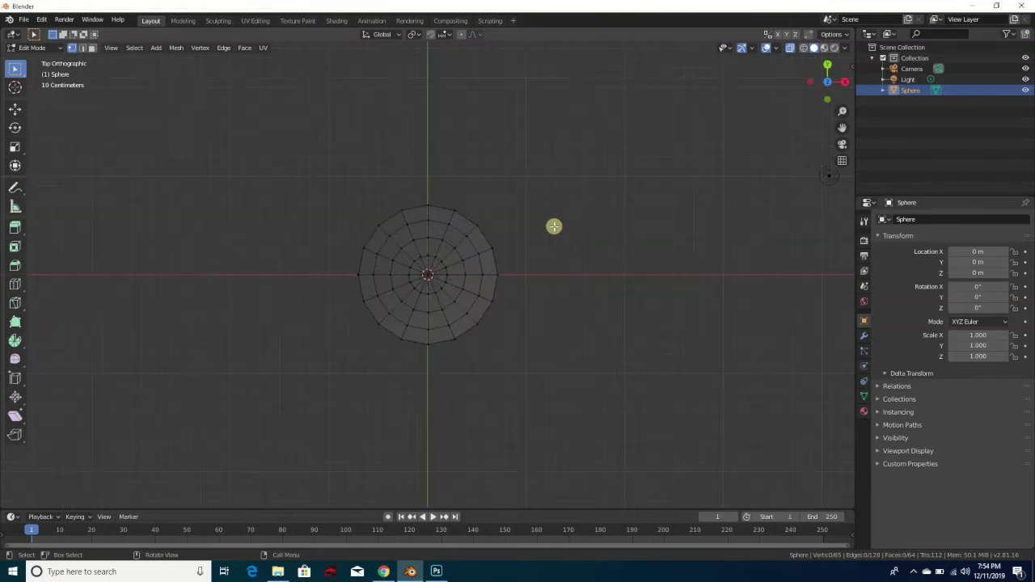
Step: With X-Ray off in top view, select three vertices on the bowl's left rim
click(789, 50)
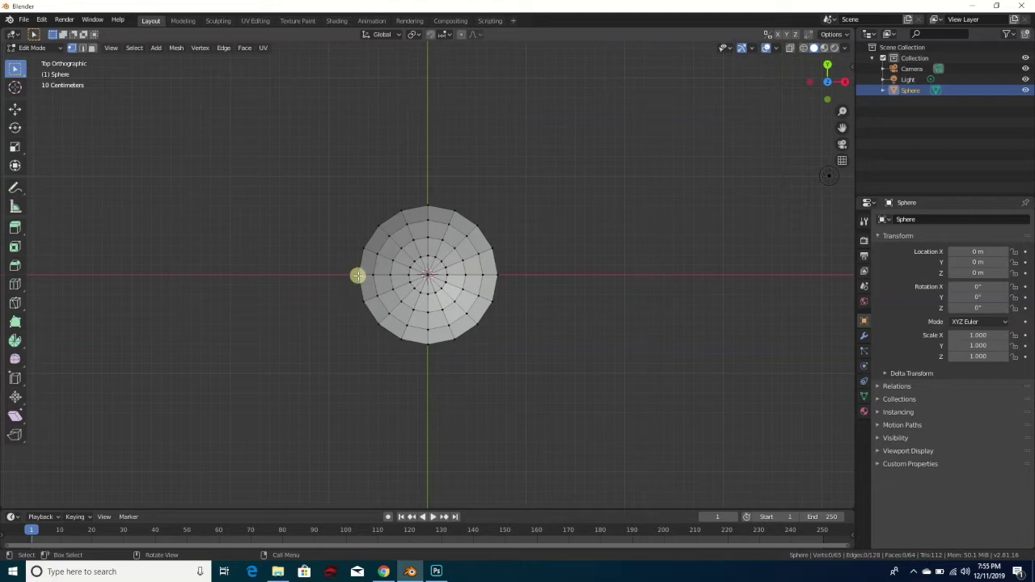
scroll(340, 281, up, 1)
scroll(340, 282, up, 3)
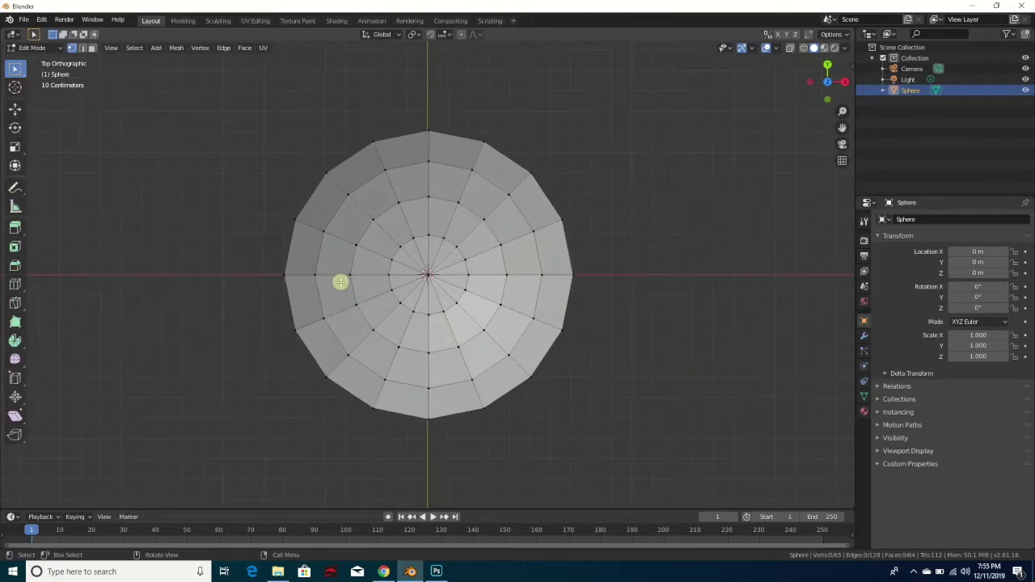
click(283, 280)
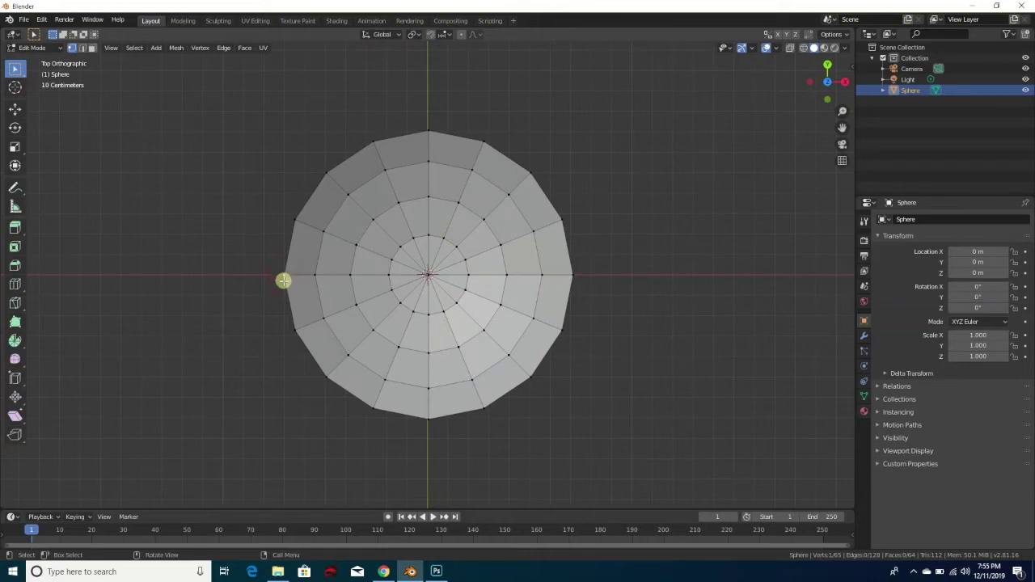
shift+click(294, 328)
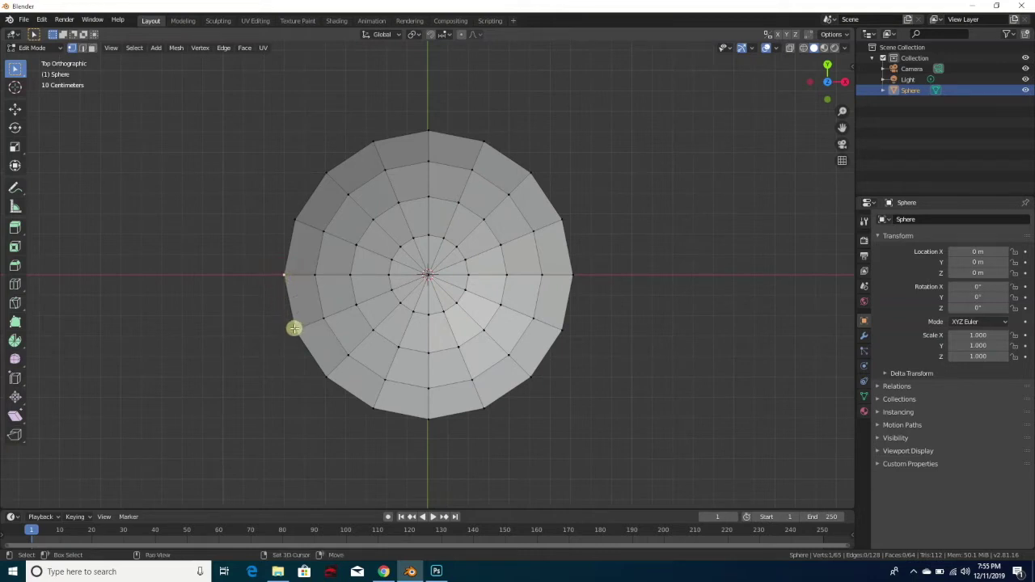
shift+click(296, 220)
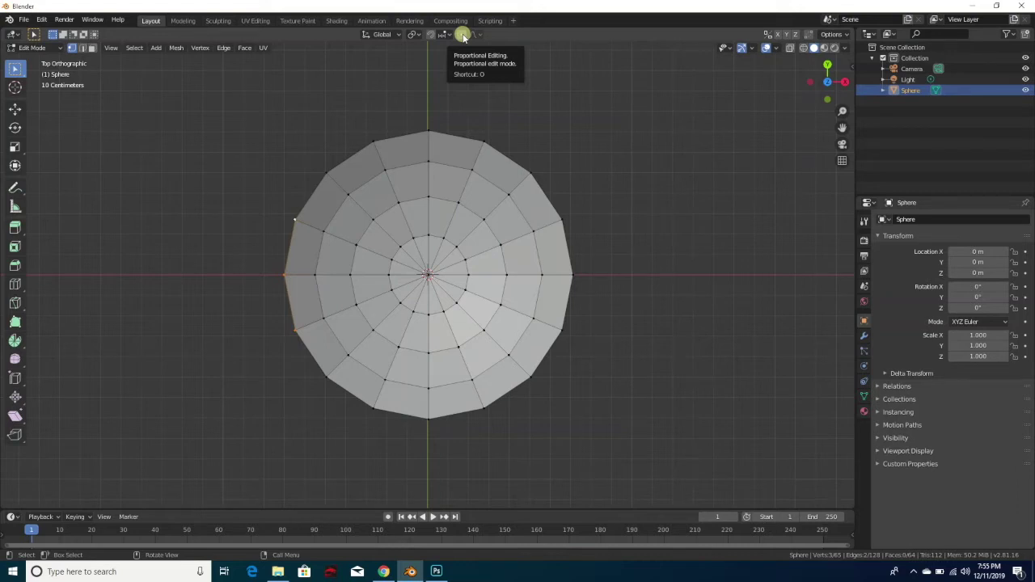
Step: With smooth proportional editing on, pull the left rim vertices -0.301 m in X
click(462, 34)
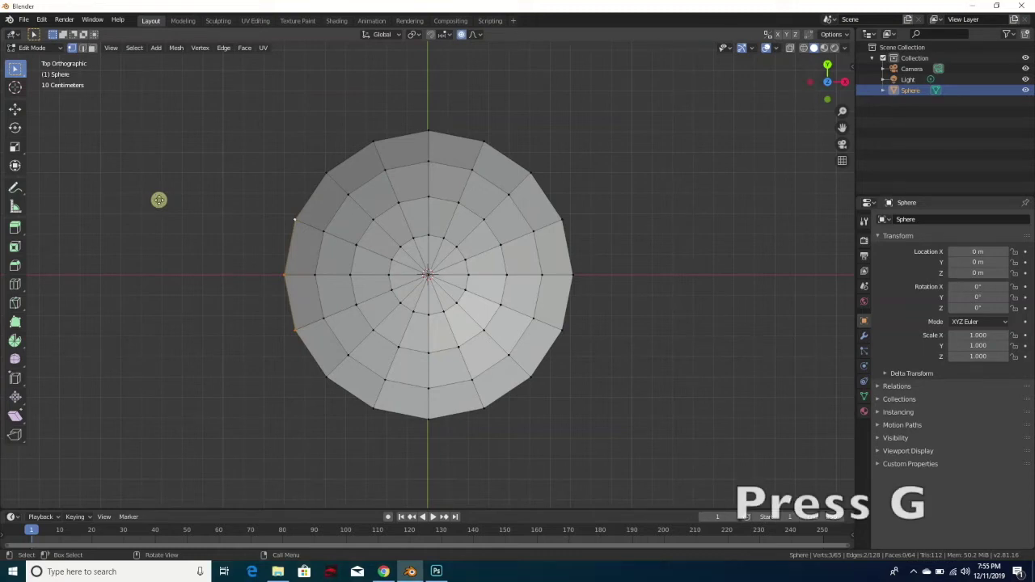
key(g)
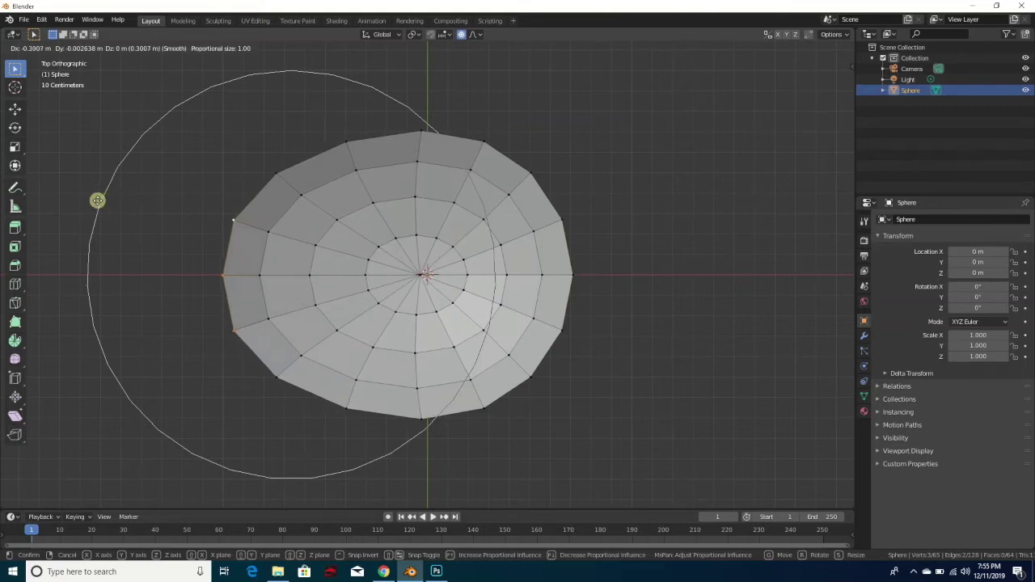
click(97, 200)
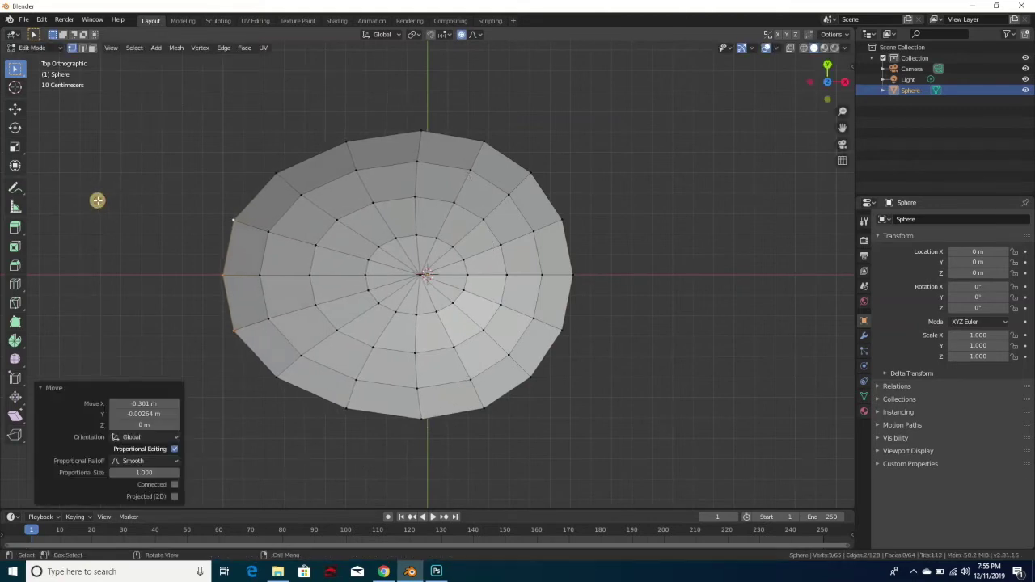
shift+click(573, 274)
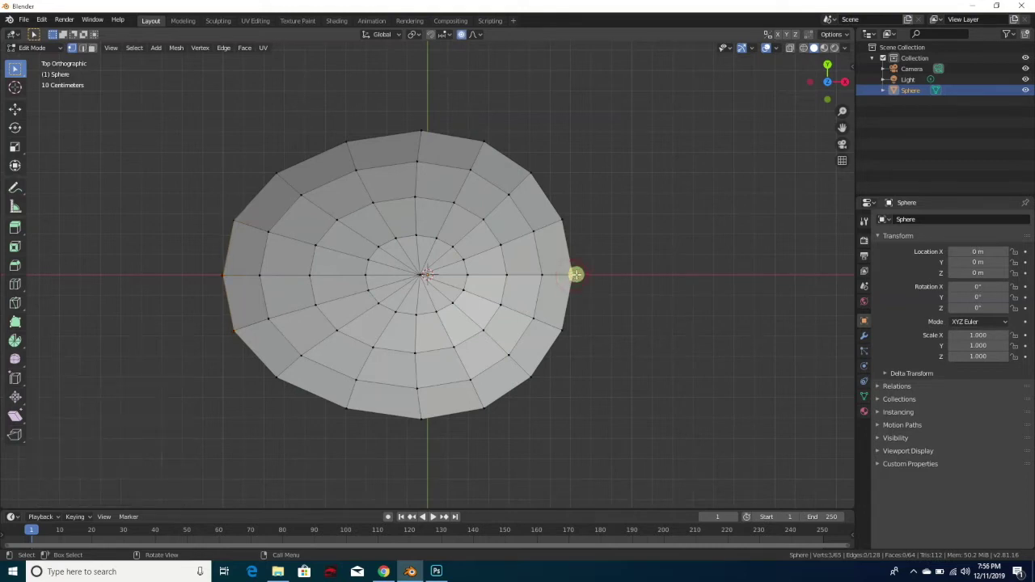
Step: Select the right rim vertices and pull them 0.132 m right with proportional falloff
shift+click(560, 219)
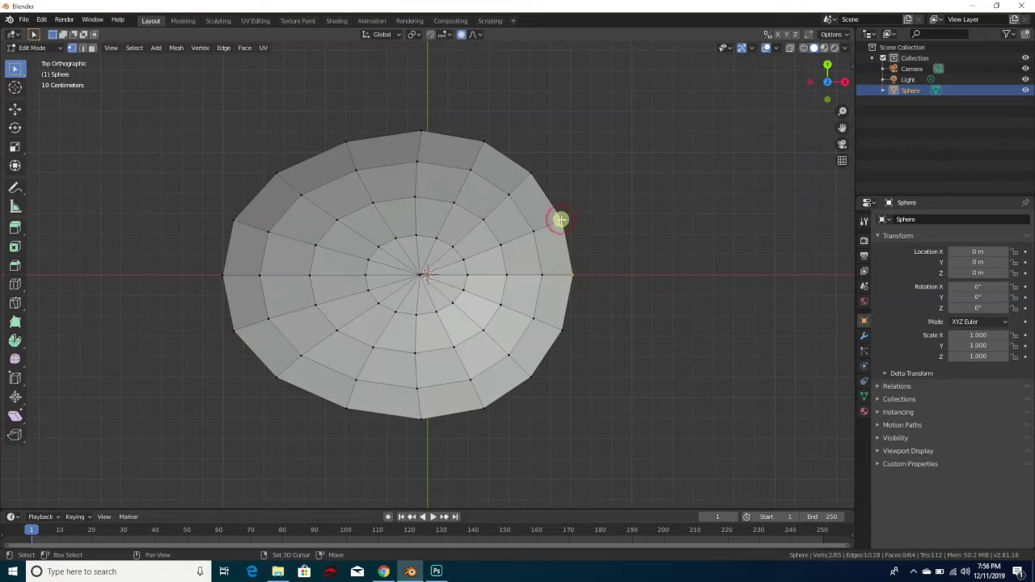
shift+click(561, 328)
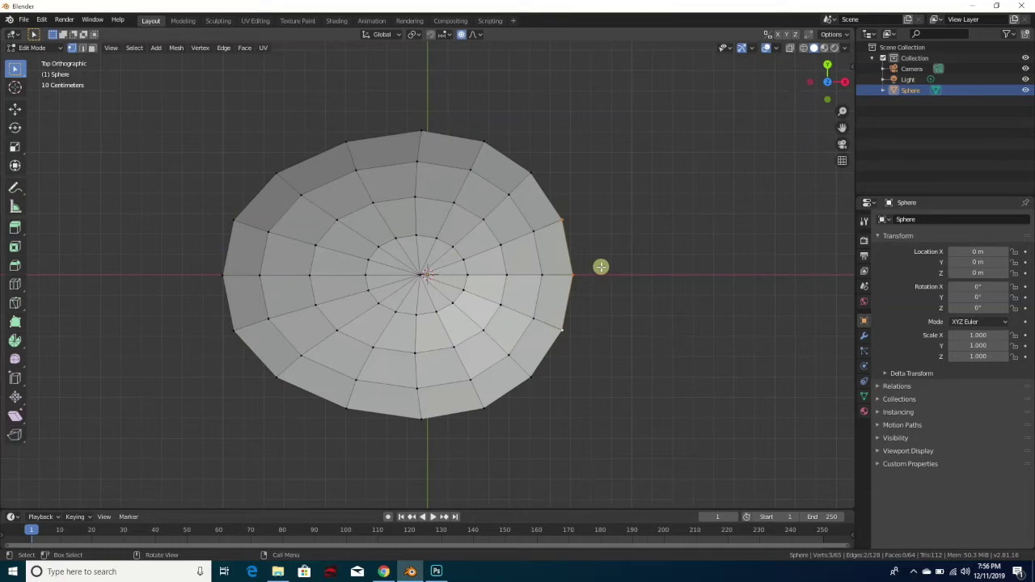
key(g)
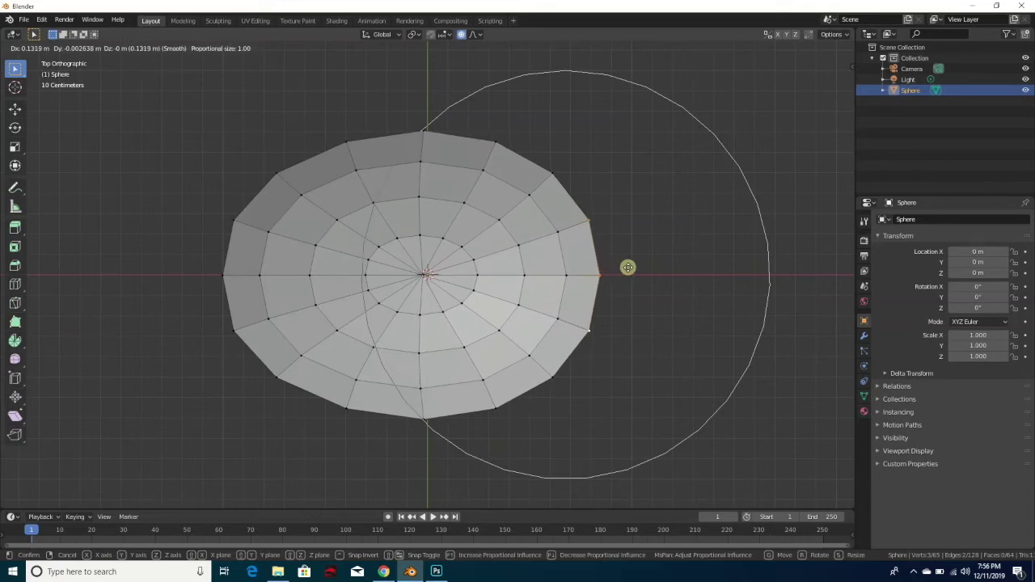
click(628, 267)
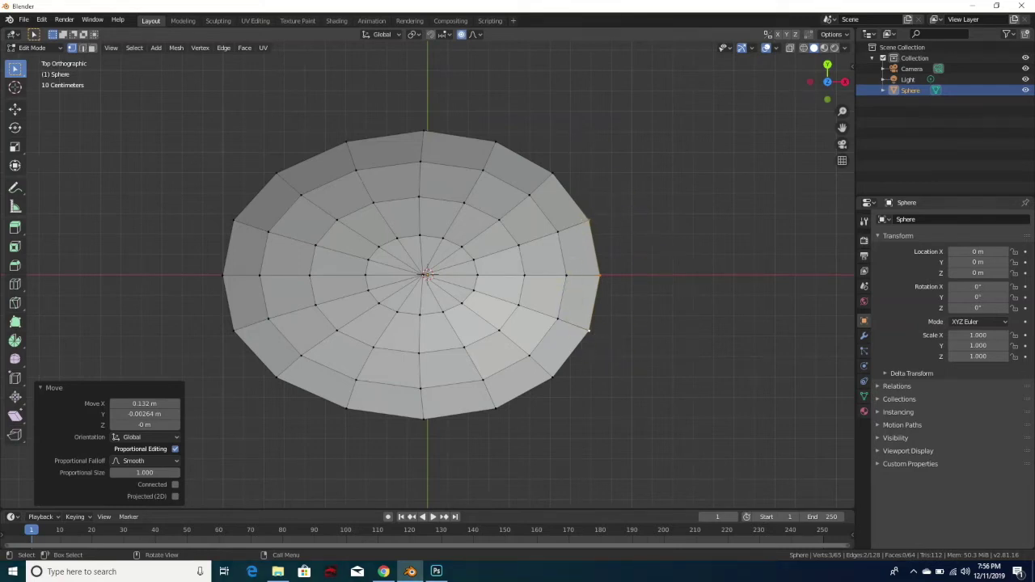
key(s)
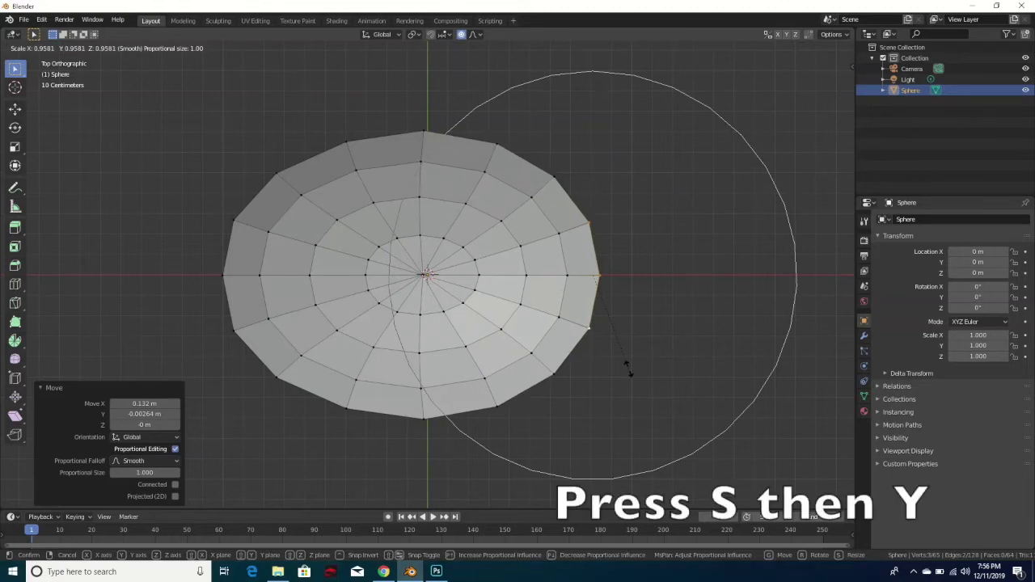
Step: Scale the right rim vertices to 0.653 along Y, tapering that end into a tip
key(y)
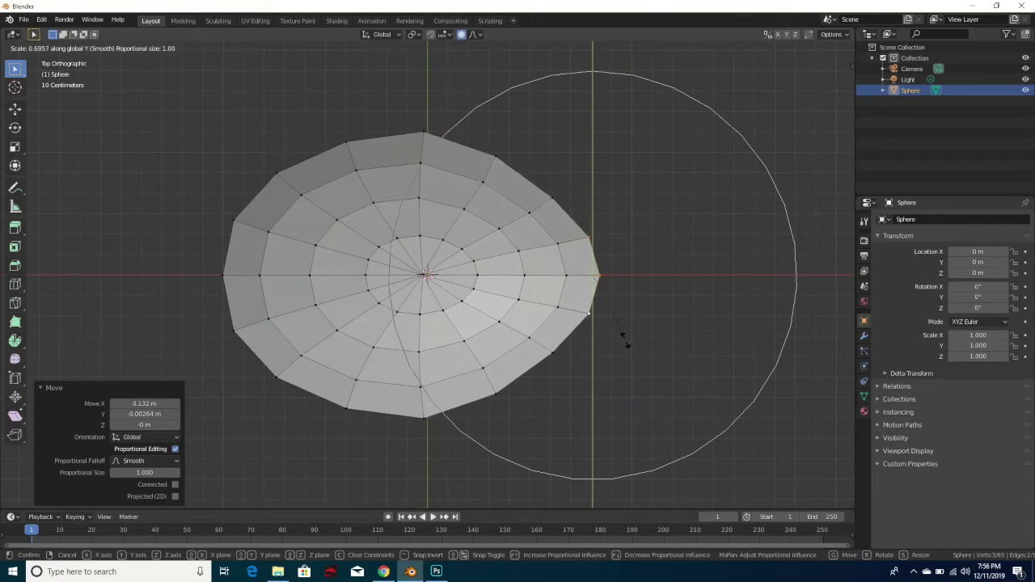
click(441, 291)
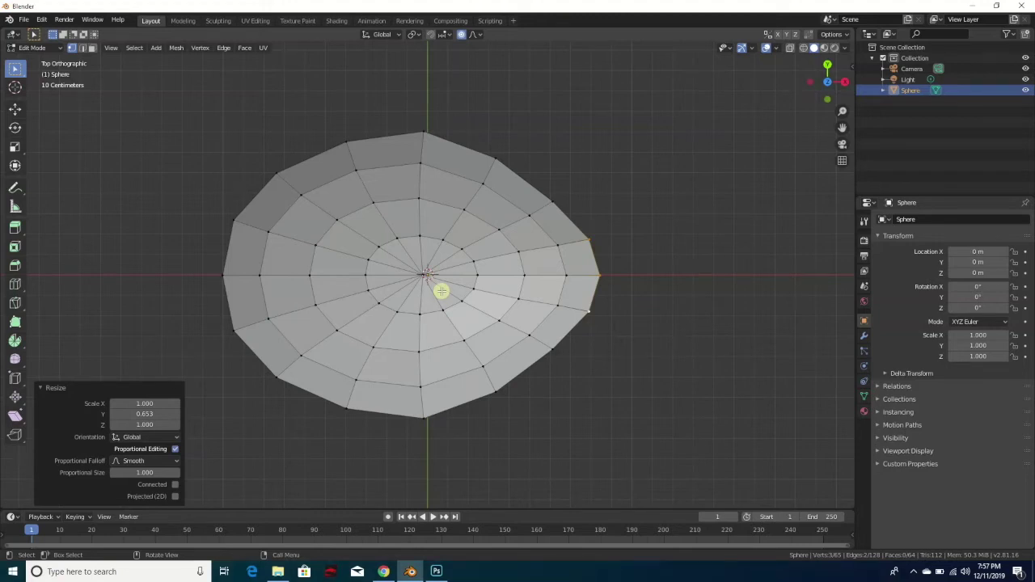
key(KP_1)
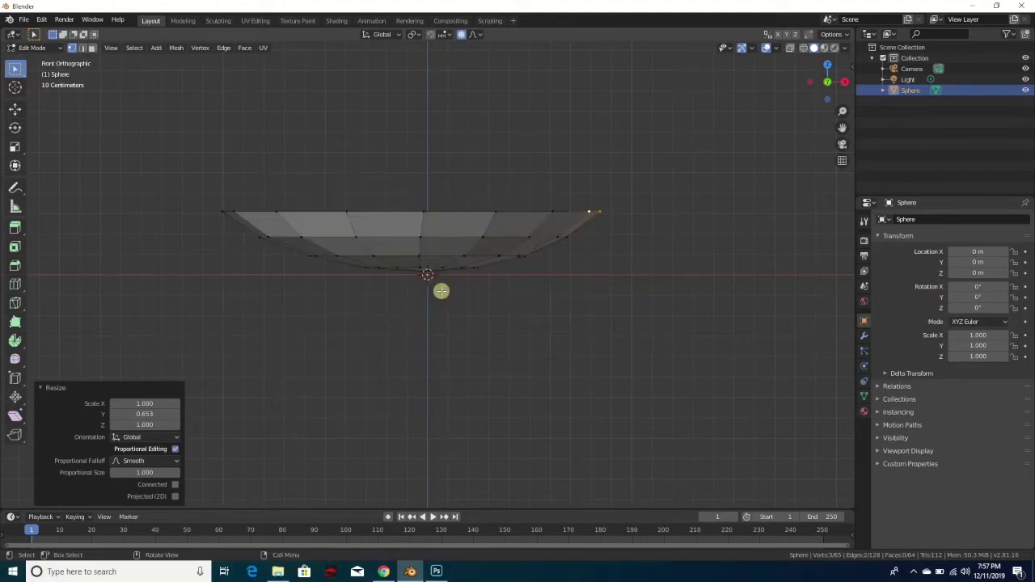
Step: Orbit to inspect the bowl's curved profile, then return to the front view
middle_drag(469, 292, 479, 365)
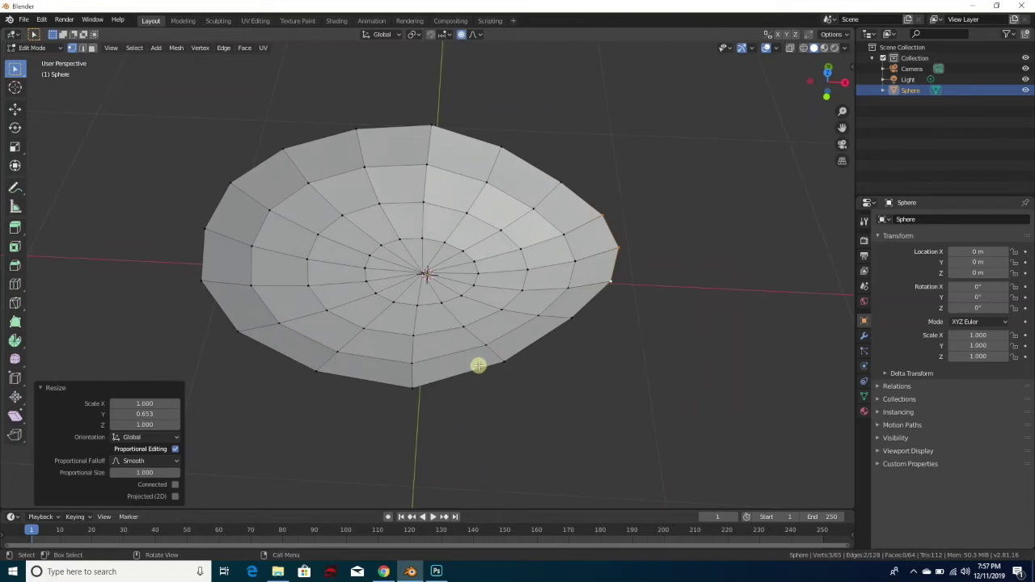
middle_drag(539, 418, 541, 404)
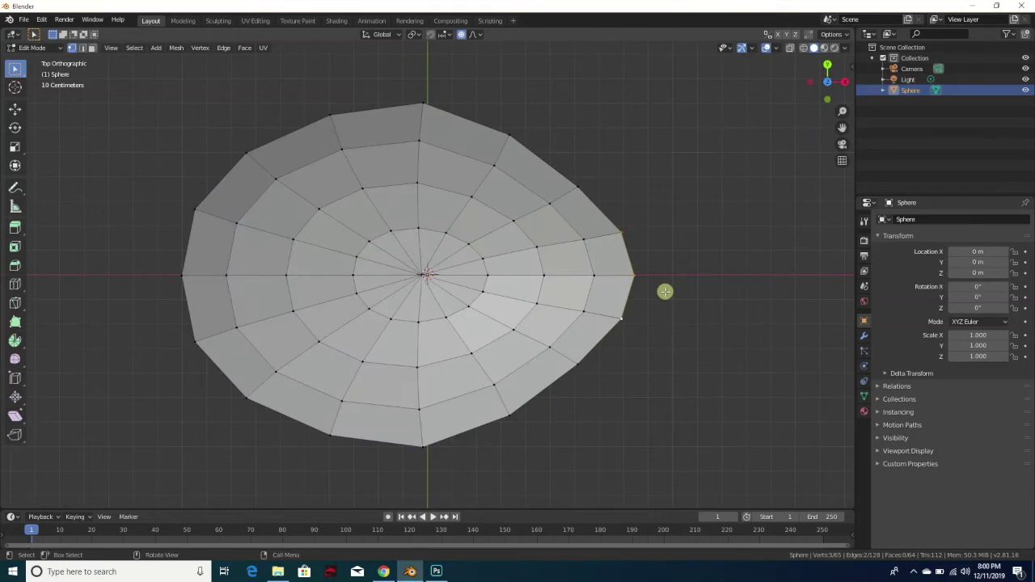
key(KP_1)
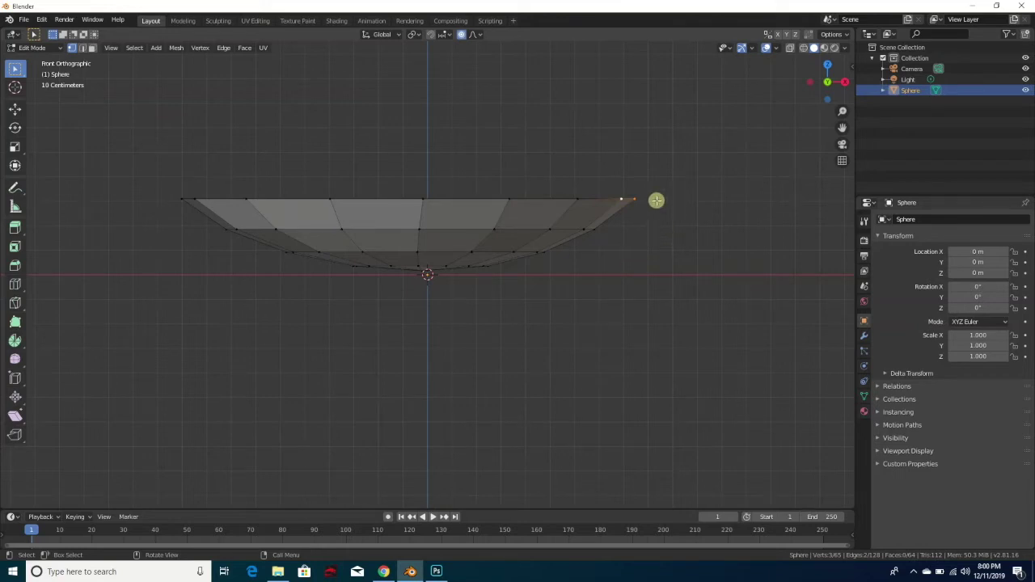
key(ctrl+z)
key(ctrl+z)
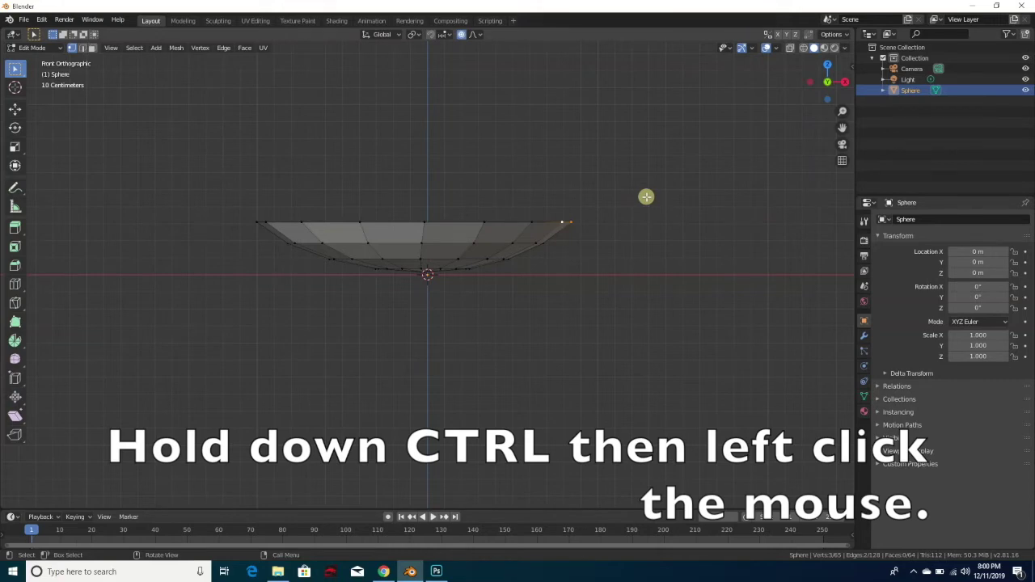
key(ctrl)
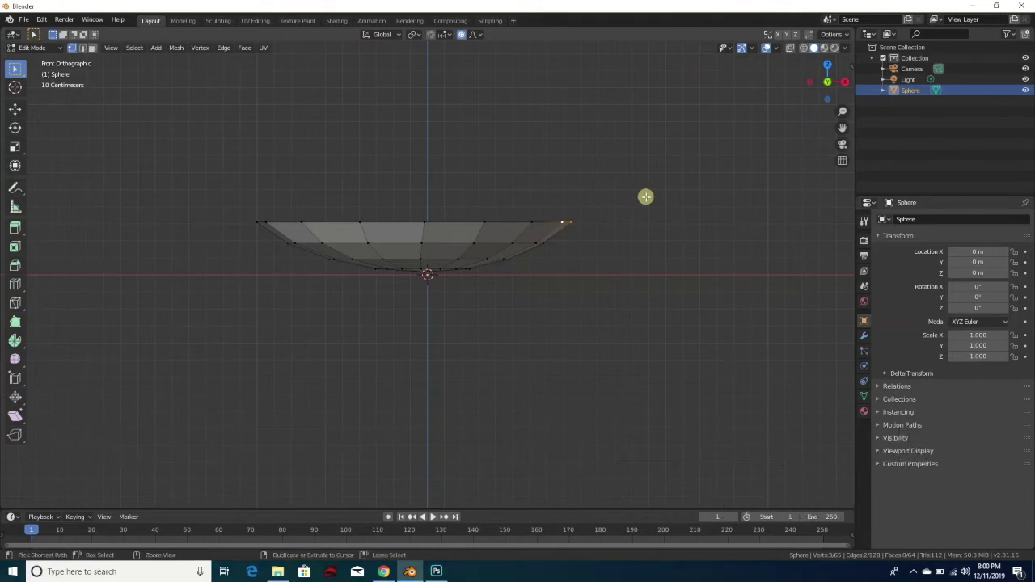
ctrl+click(646, 196)
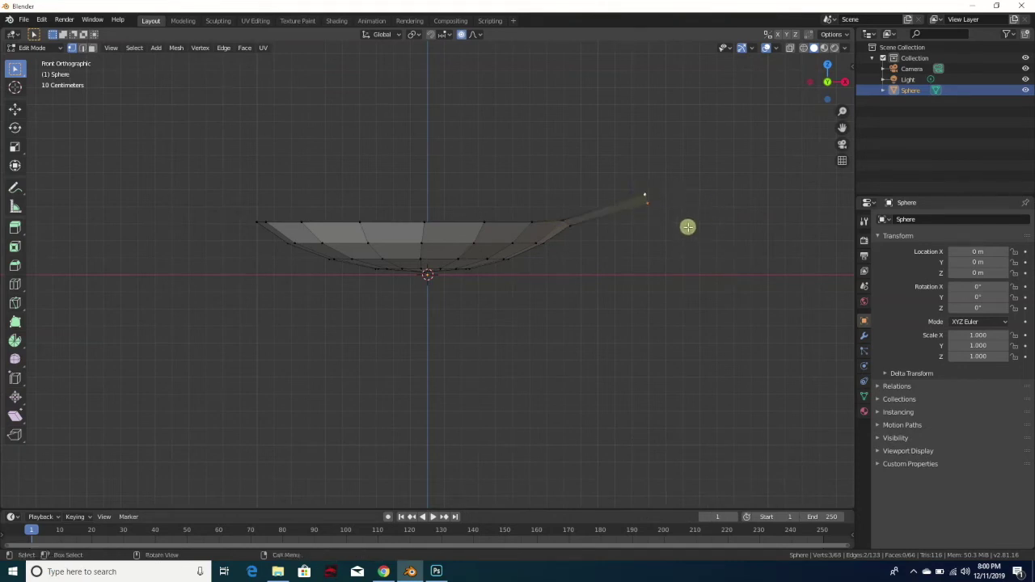
Step: Extrude a gently wavy chain of handle vertices rightward from the bowl tip, reaching 86 vertices
ctrl+right_click(733, 188)
scroll(799, 235, down, 2)
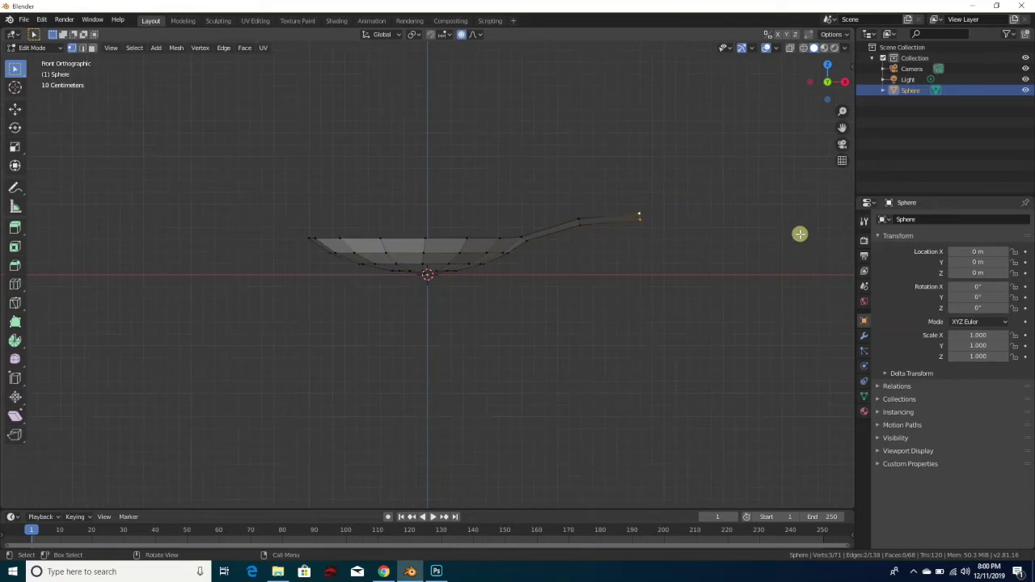
ctrl+right_click(730, 228)
key(ctrl)
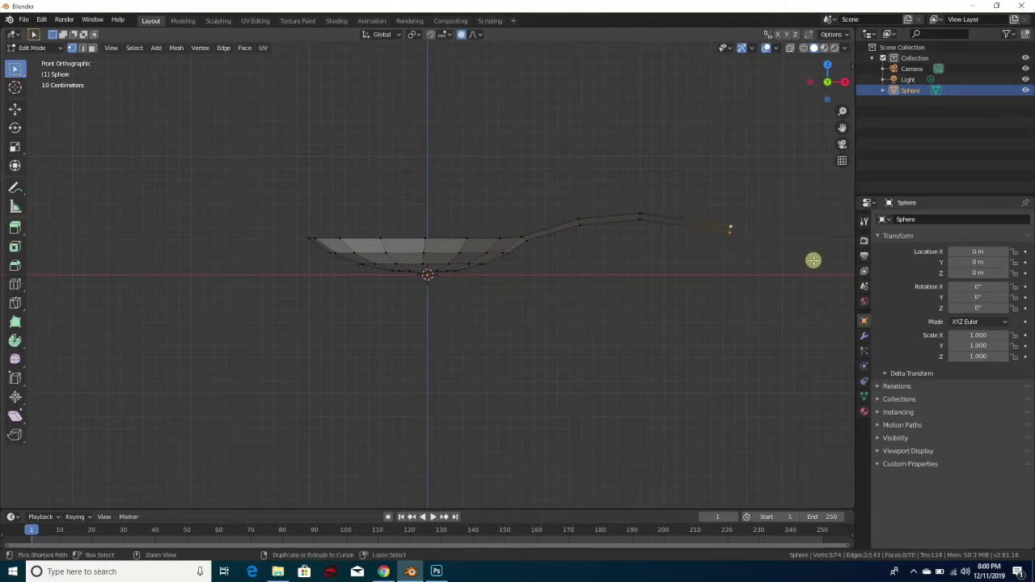
ctrl+right_click(815, 260)
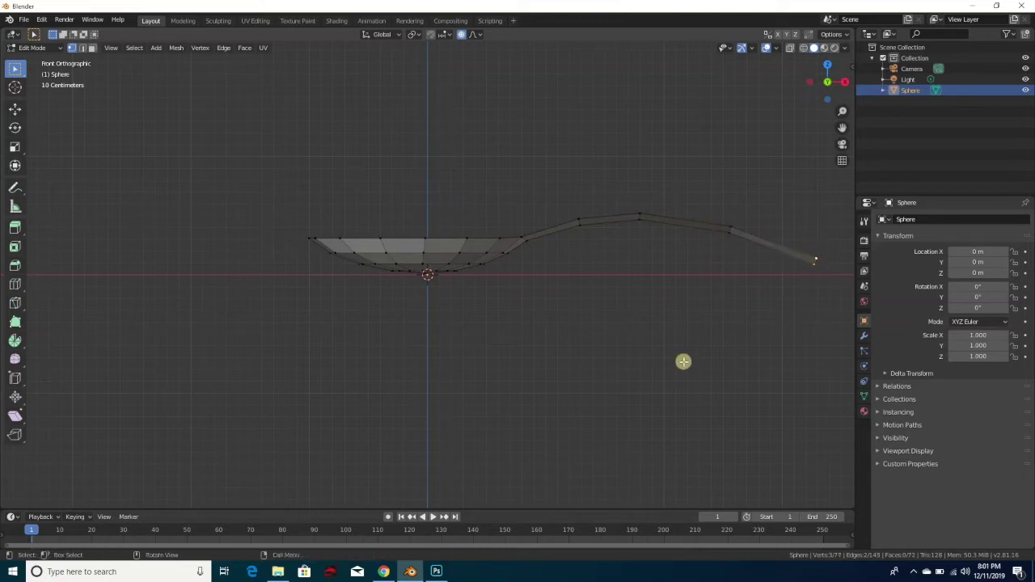
scroll(695, 356, down, 2)
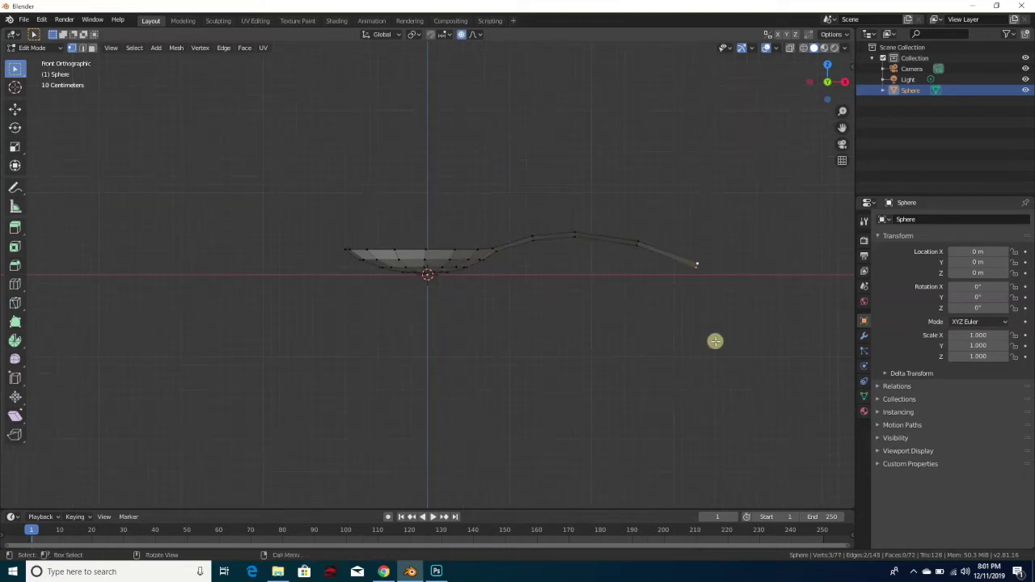
ctrl+right_click(763, 271)
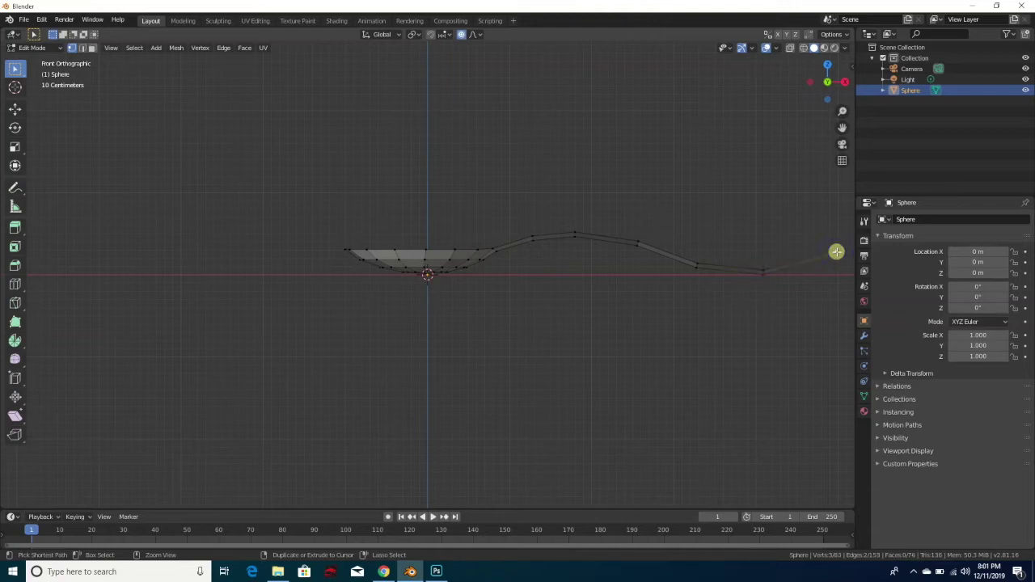
ctrl+right_click(837, 251)
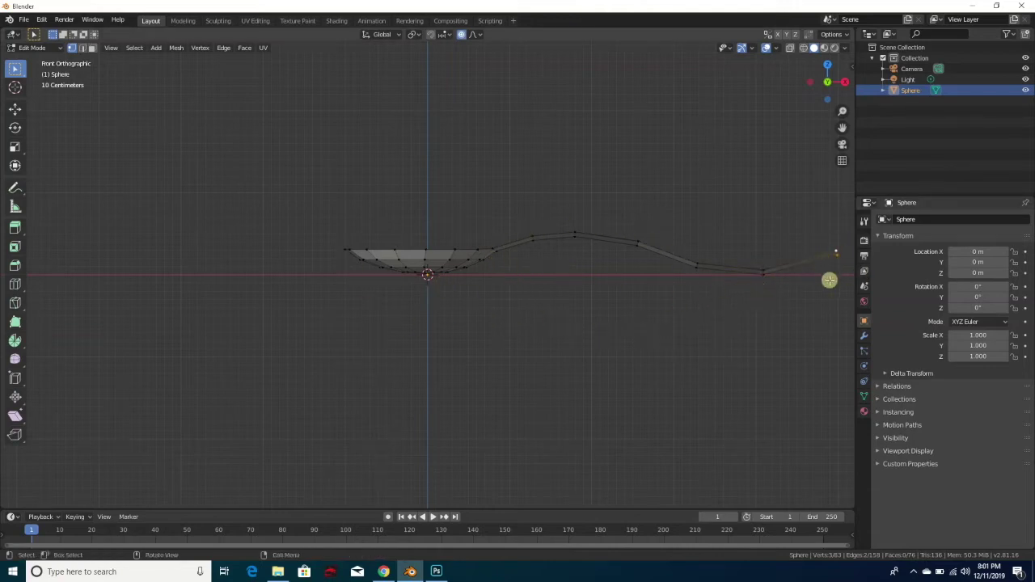
scroll(428, 472, down, 2)
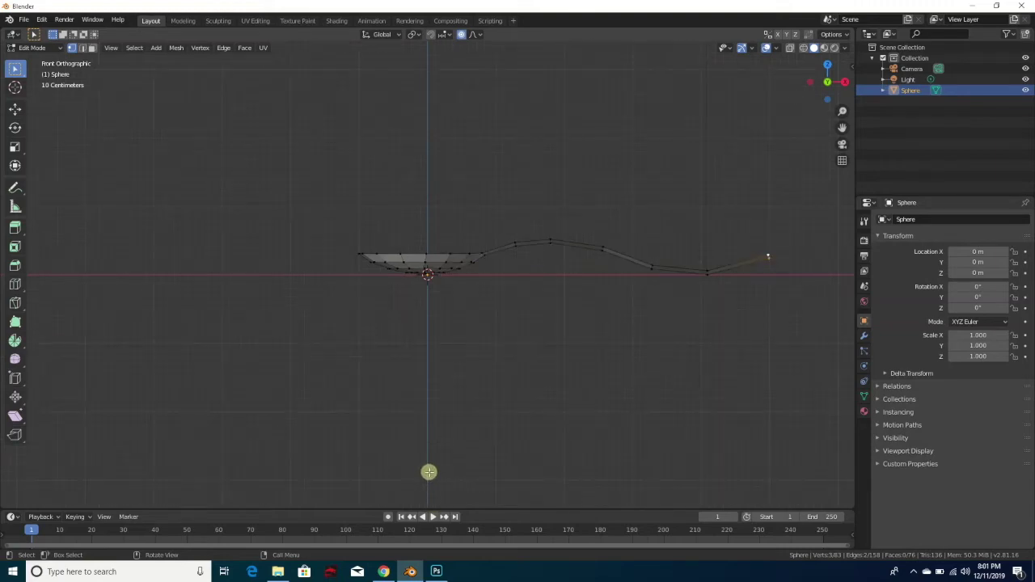
ctrl+right_click(755, 254)
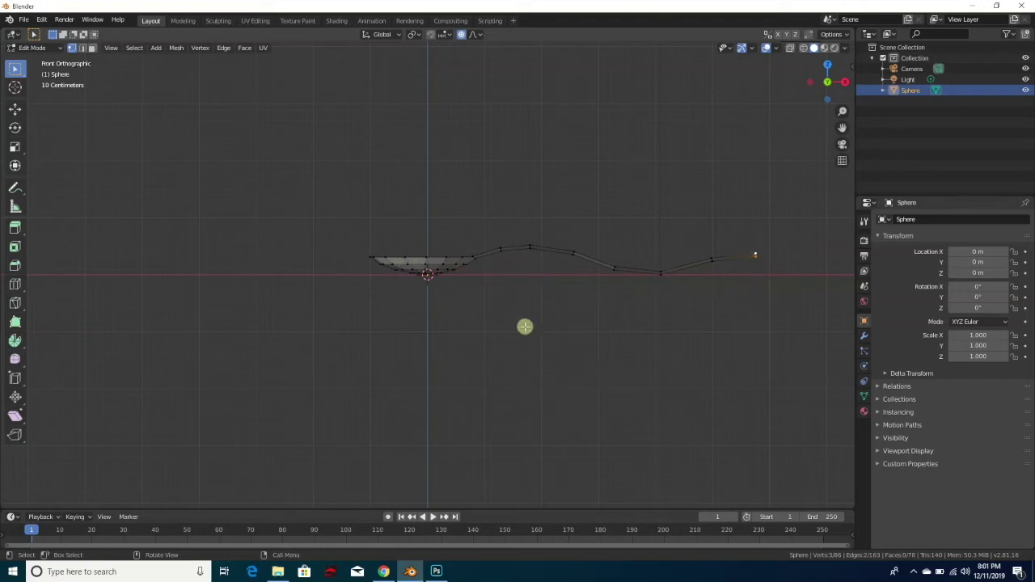
Step: Switch to top view and save the project as Spoon.blend in Documents
key(KP_7)
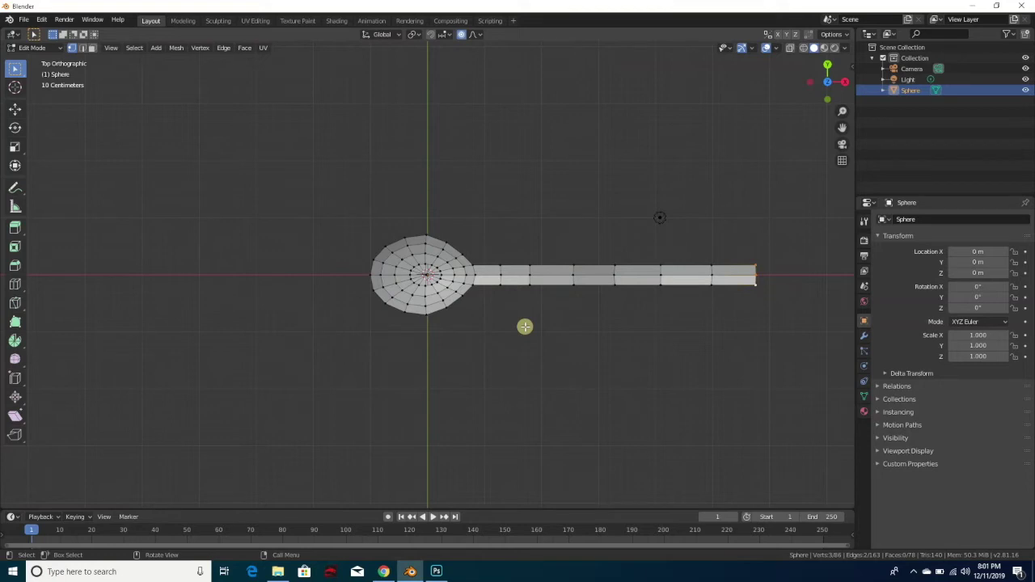
click(23, 21)
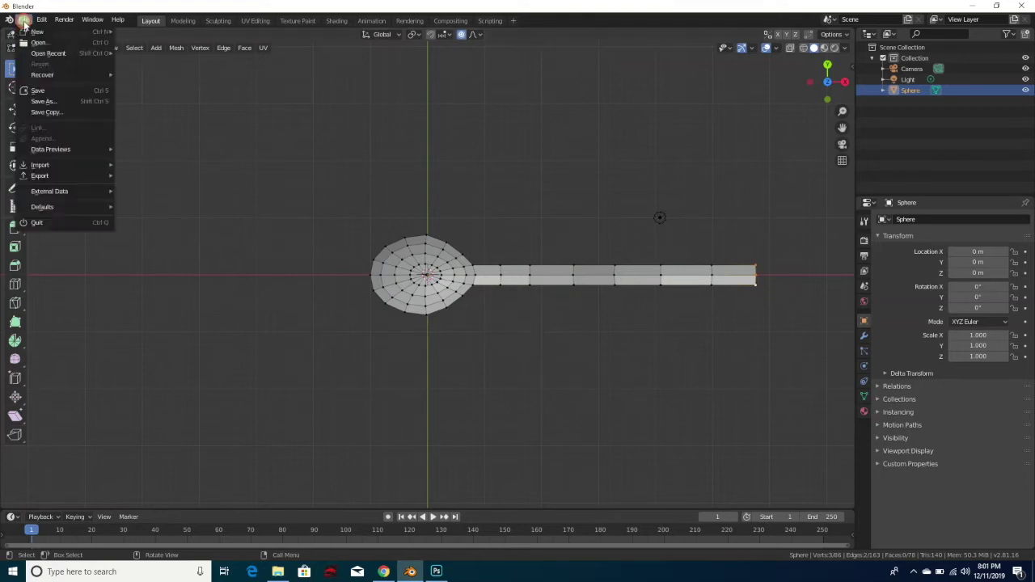
click(39, 89)
click(434, 455)
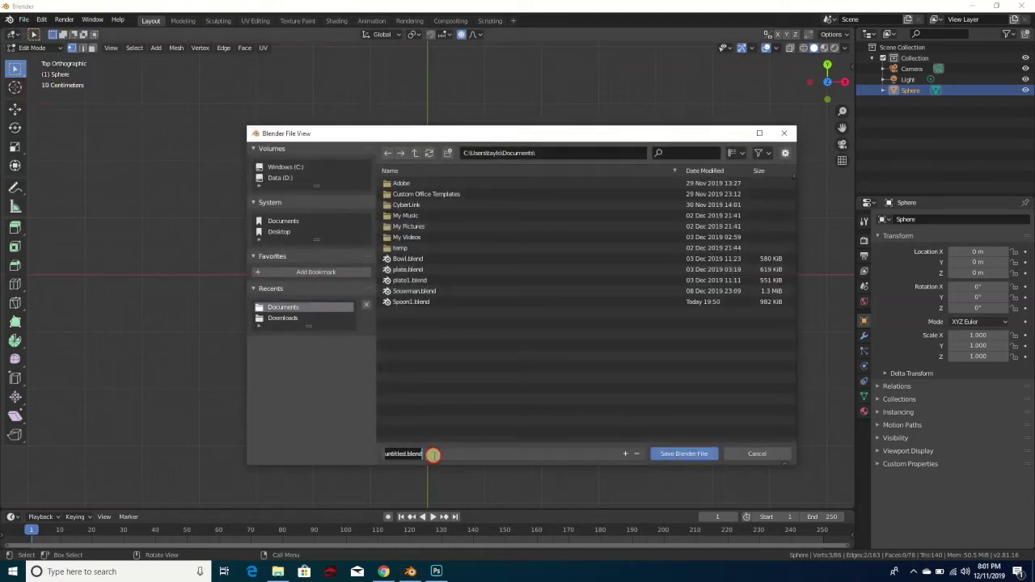
click(387, 454)
text(Spoon)
click(684, 453)
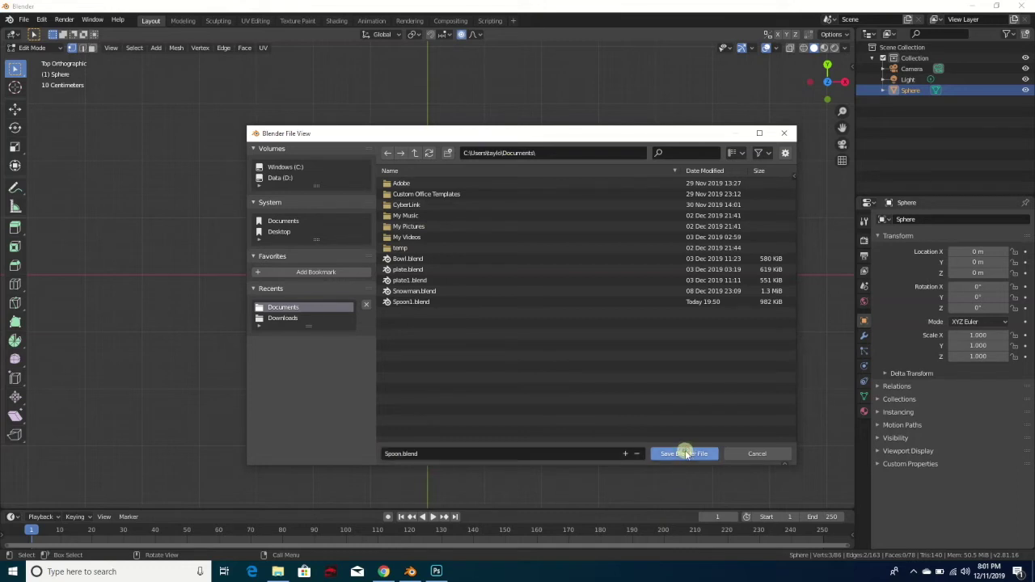
click(685, 453)
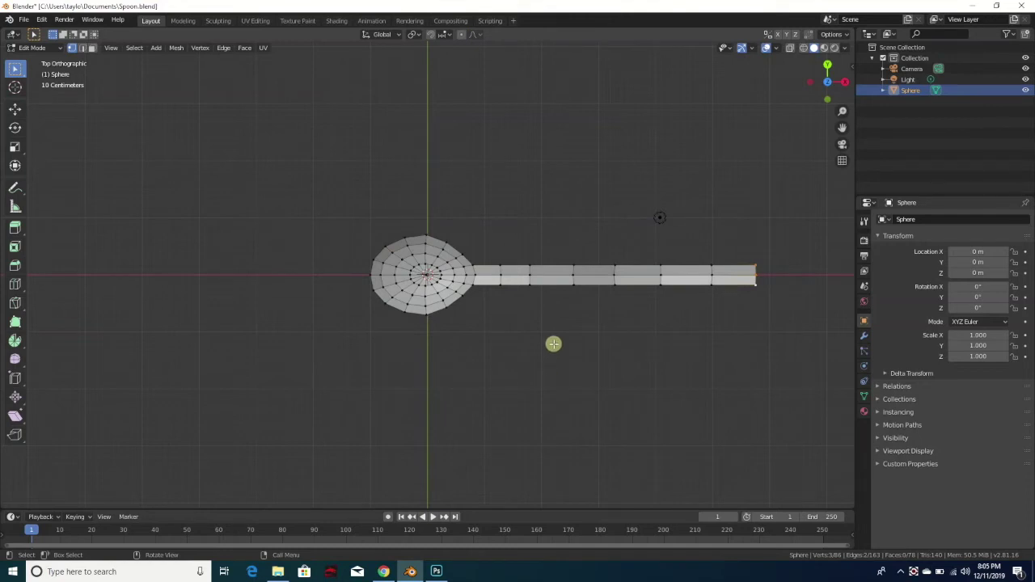
Step: Circle-select the edges of the handle's last segment
click(554, 342)
key(c)
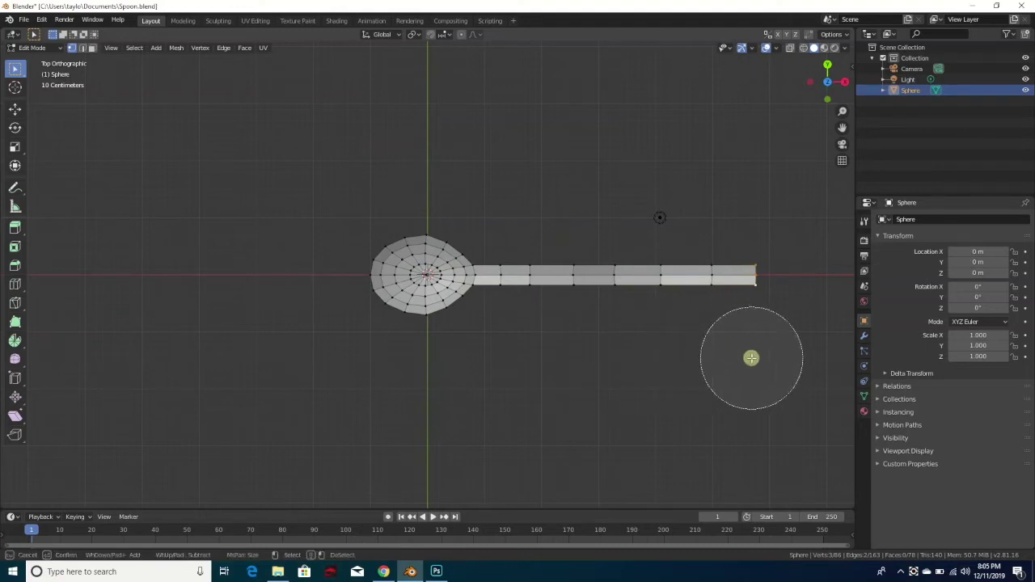
scroll(752, 359, down, 3)
scroll(751, 358, up, 6)
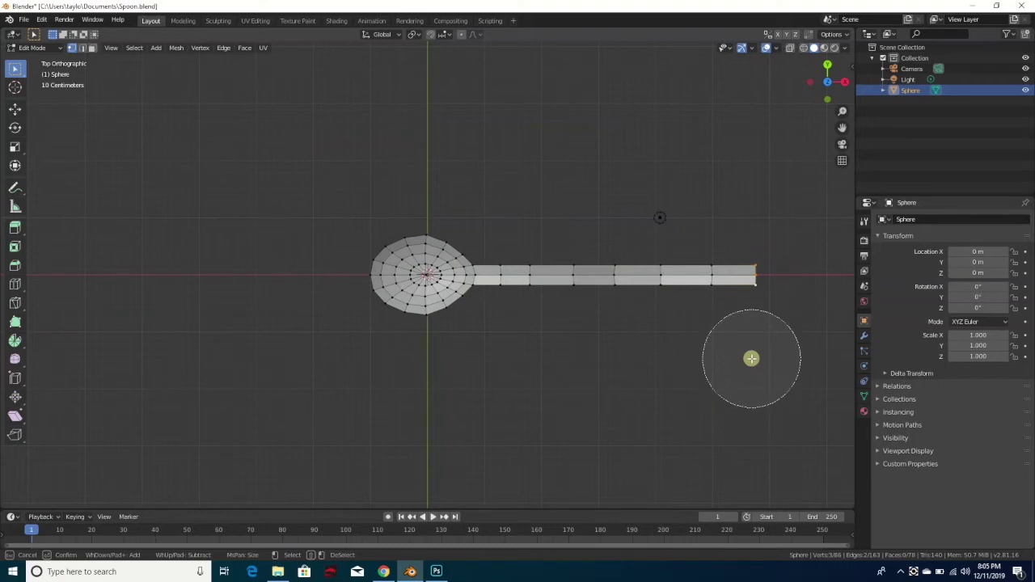
click(755, 276)
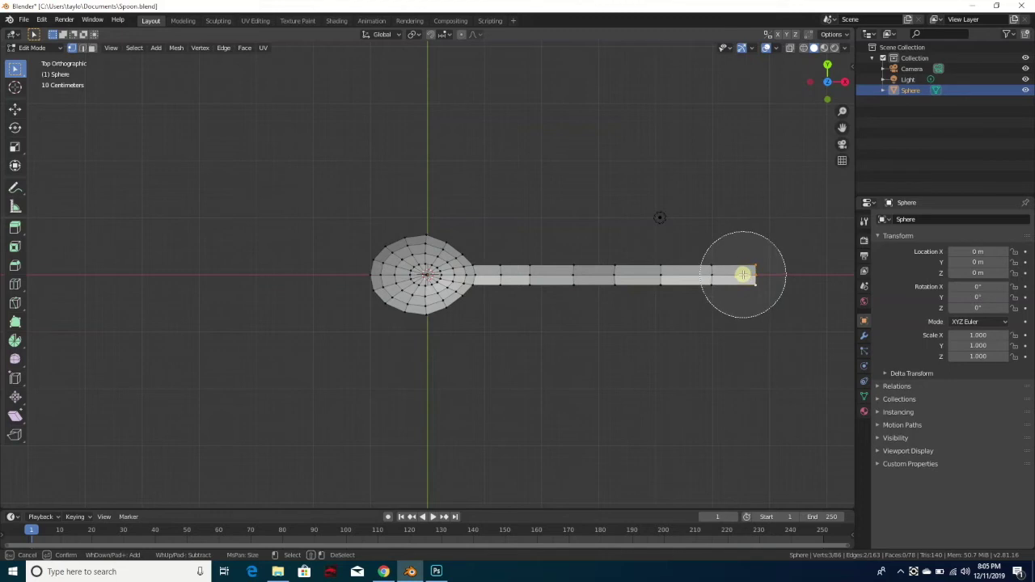
drag(742, 275, 521, 274)
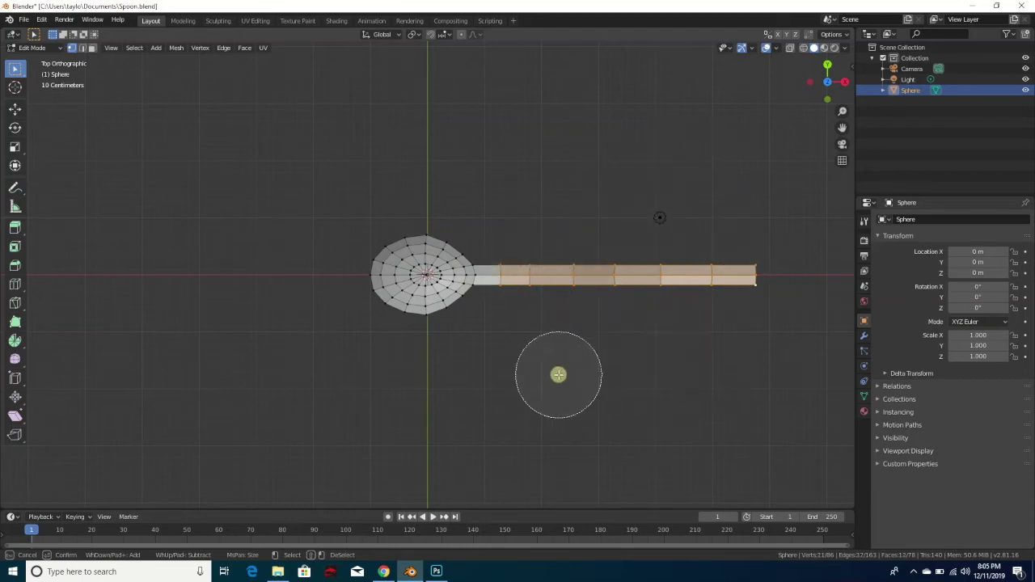
right_click(558, 374)
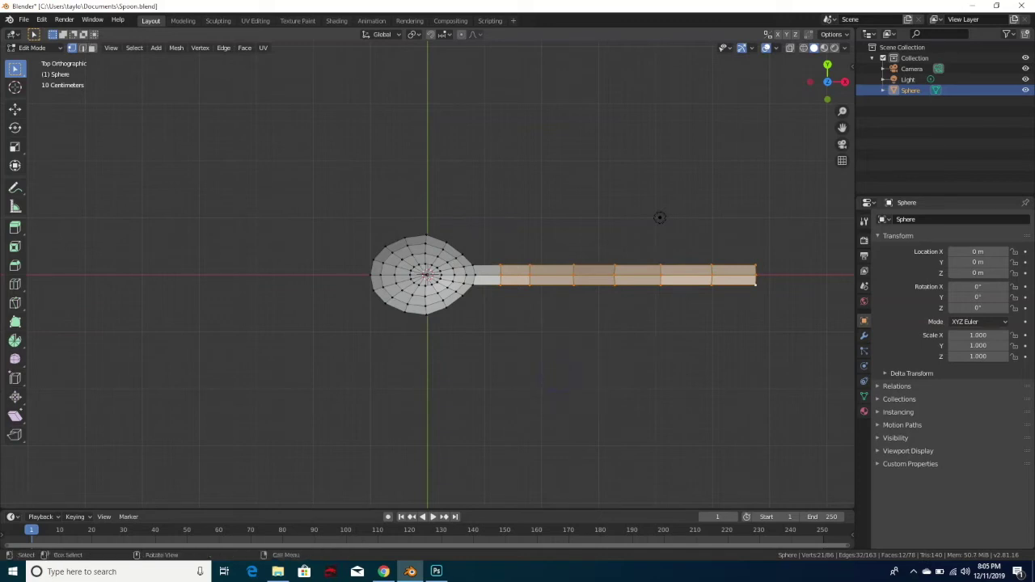
Step: Scale the selected handle edges along Y to 0.635 for a slimmer handle
key(s)
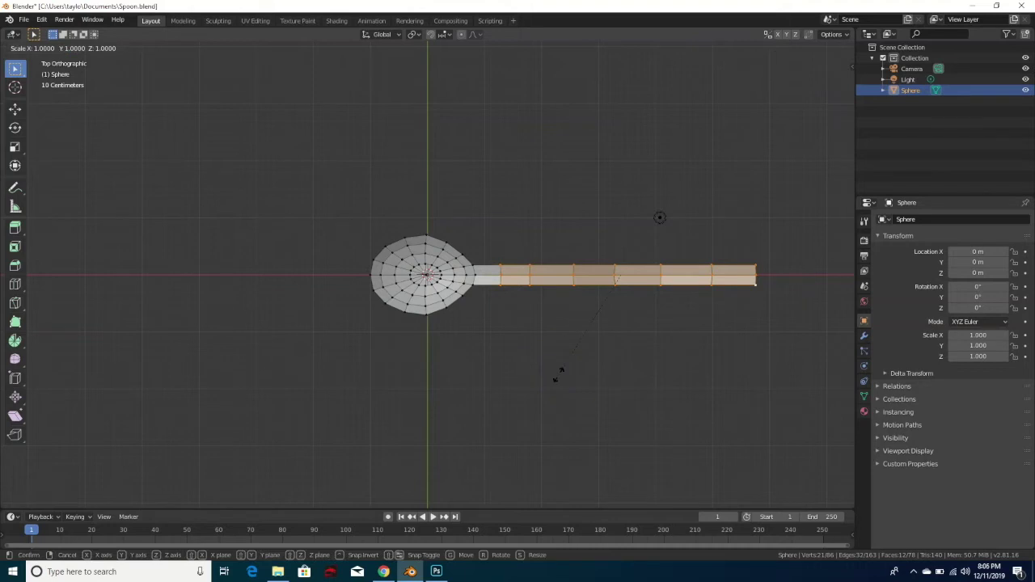
key(y)
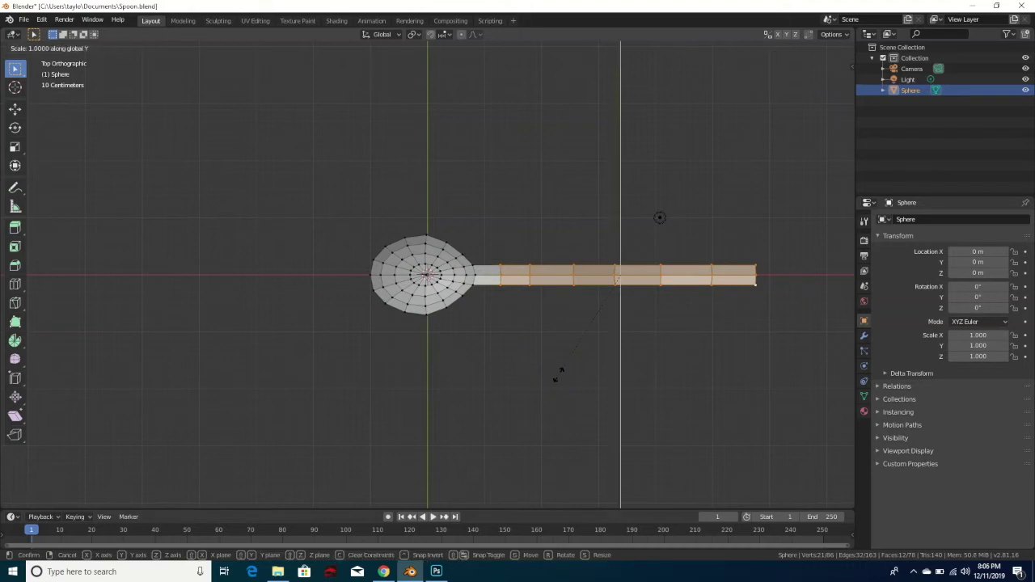
click(588, 338)
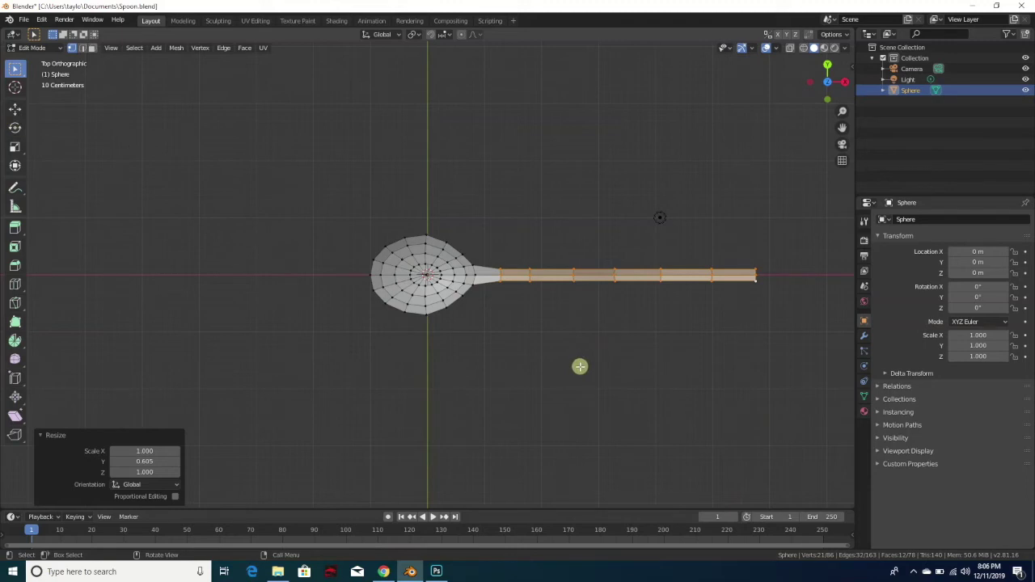
key(alt)
Step: Deselect the handle edges and save Spoon.blend
key(alt+a)
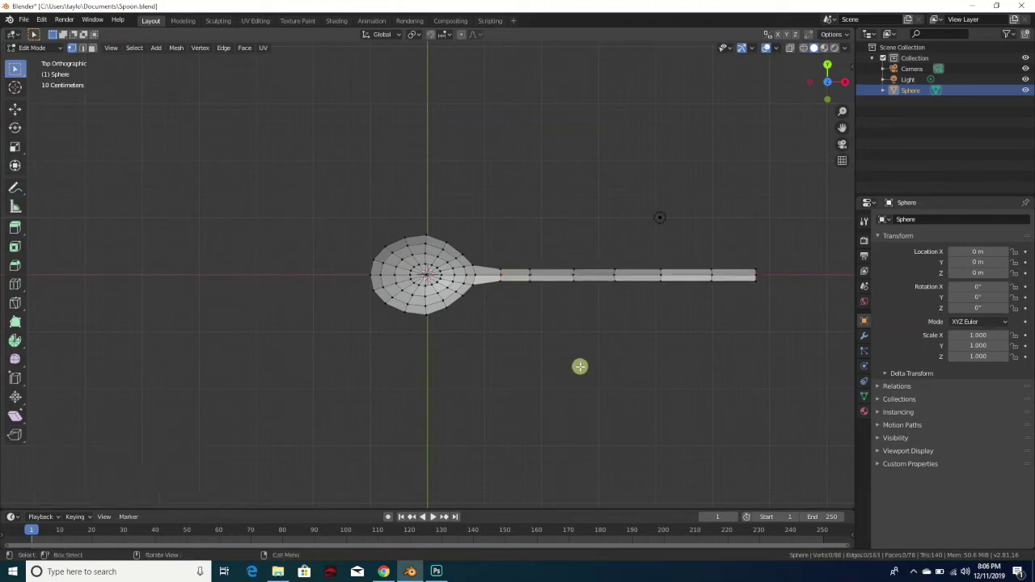
click(24, 21)
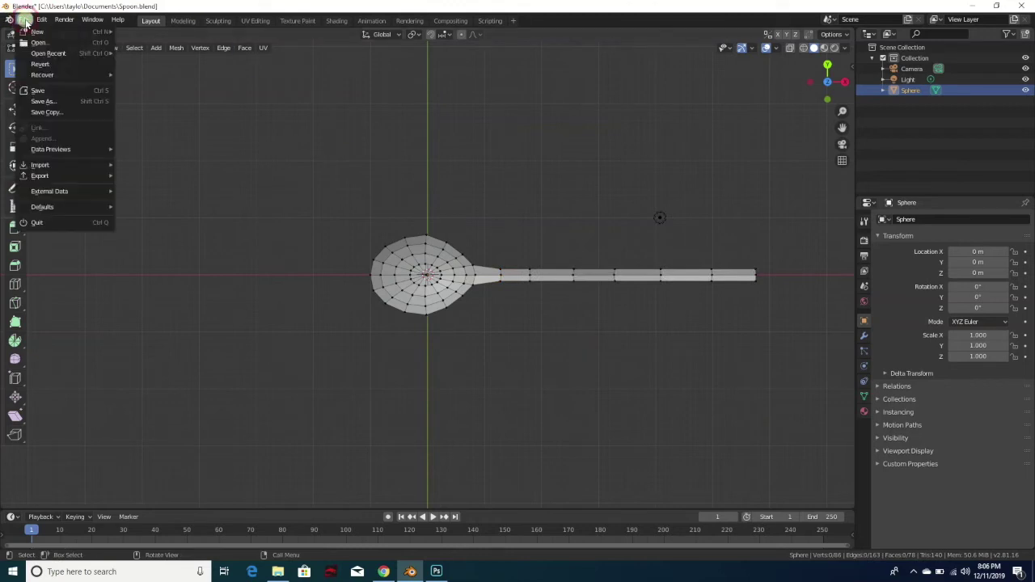
click(41, 89)
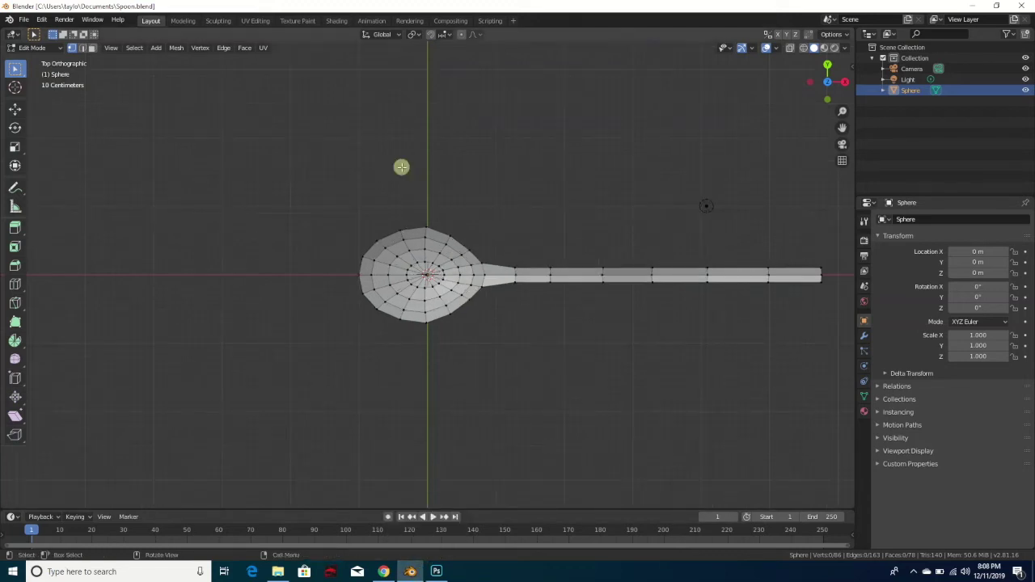
Step: Move the whole spoon mesh about 2.69 m left so its handle crosses the origin, then deselect
key(a)
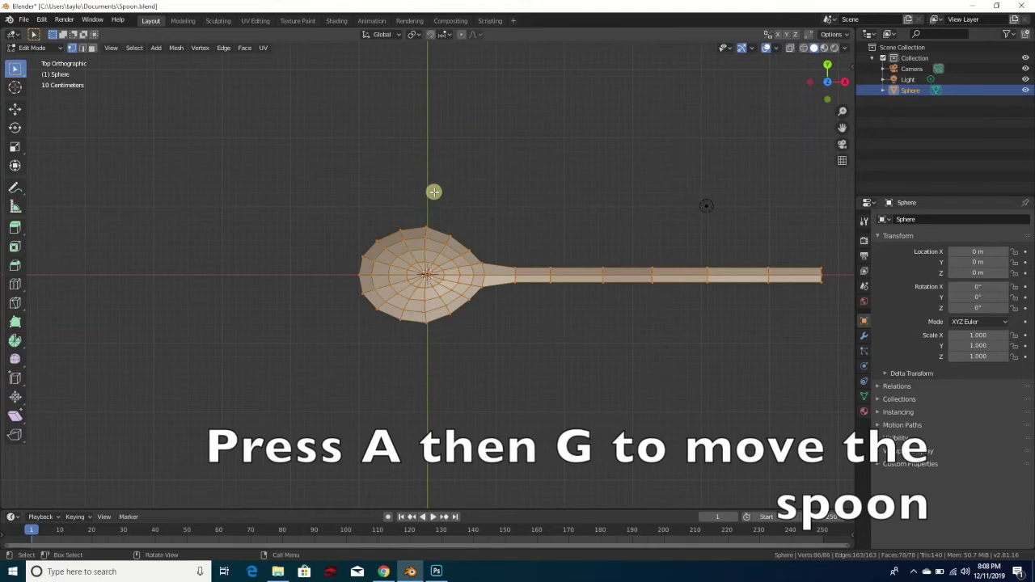
key(g)
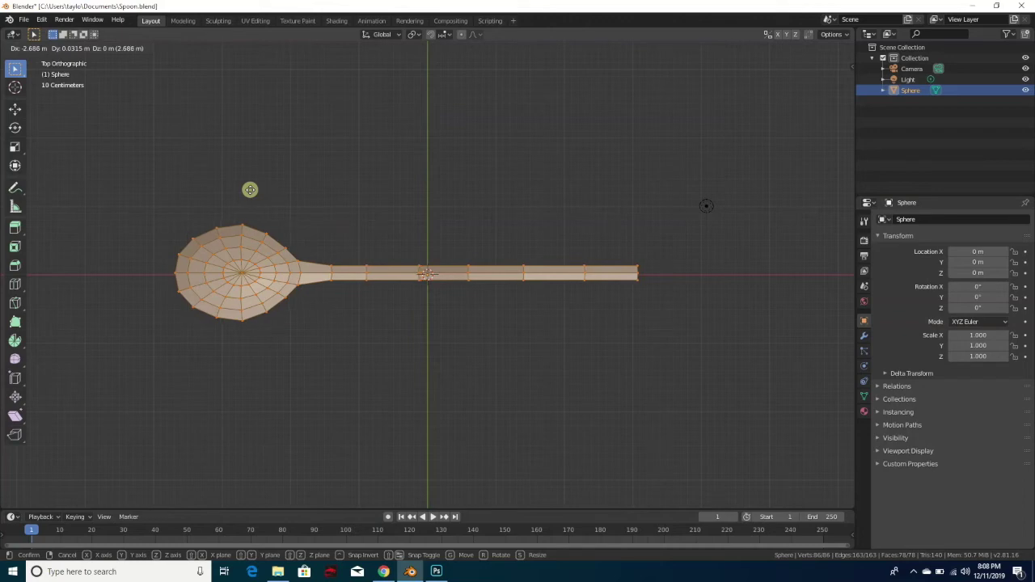
click(249, 191)
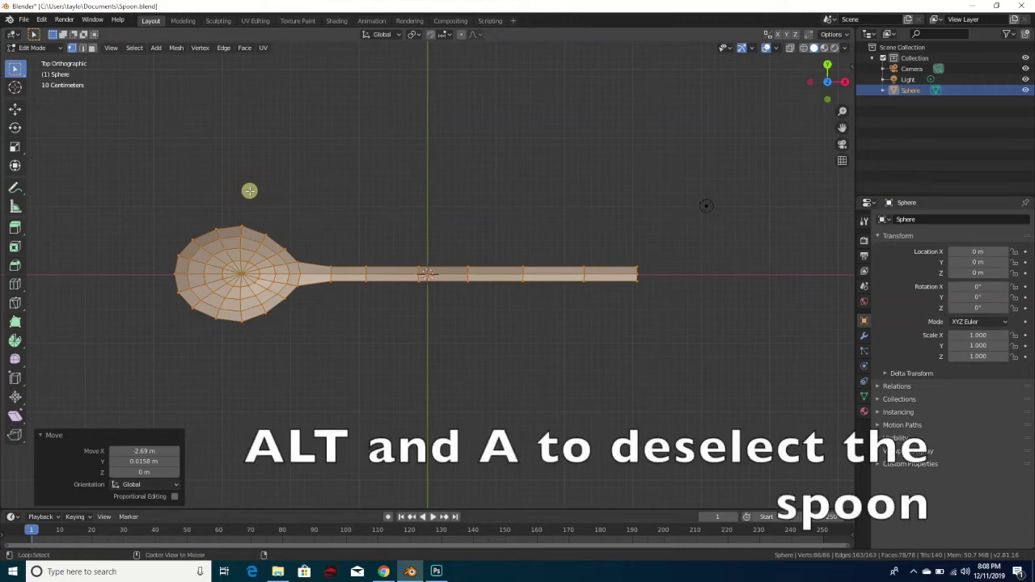
key(alt+a)
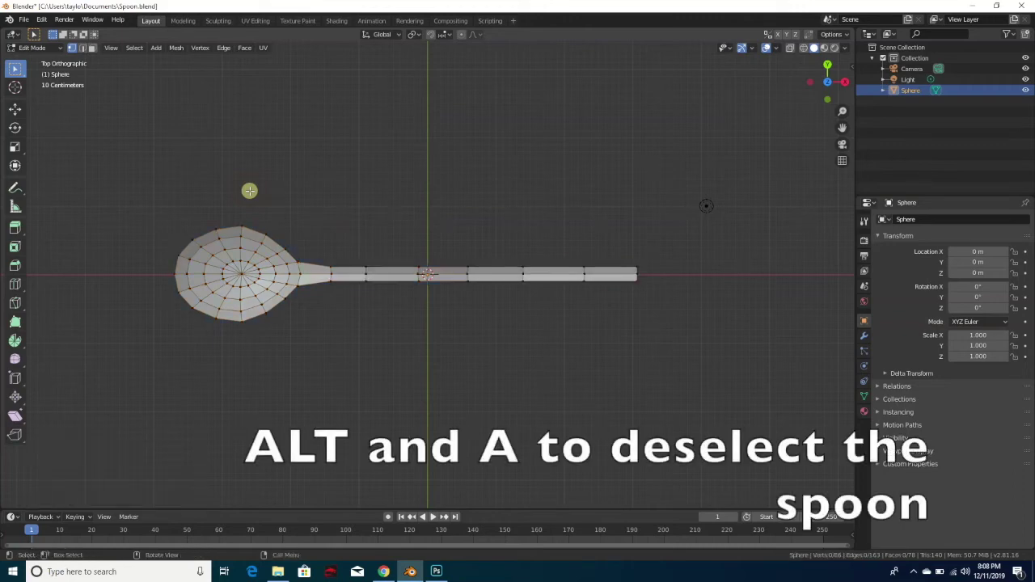
Step: Widen the cross-section near the handle end along Y by 2.302
scroll(518, 365, up, 3)
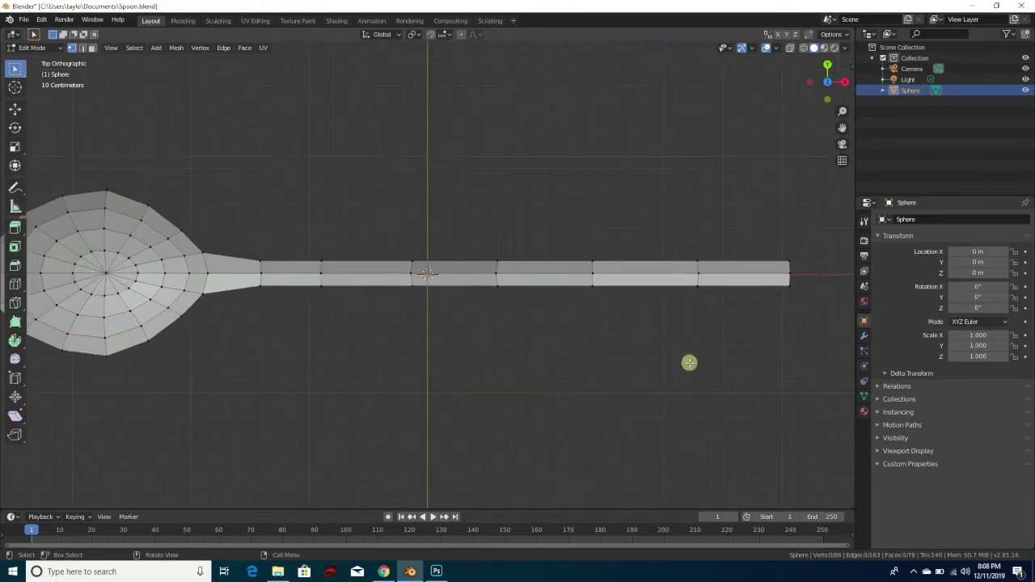
click(697, 264)
shift+click(699, 287)
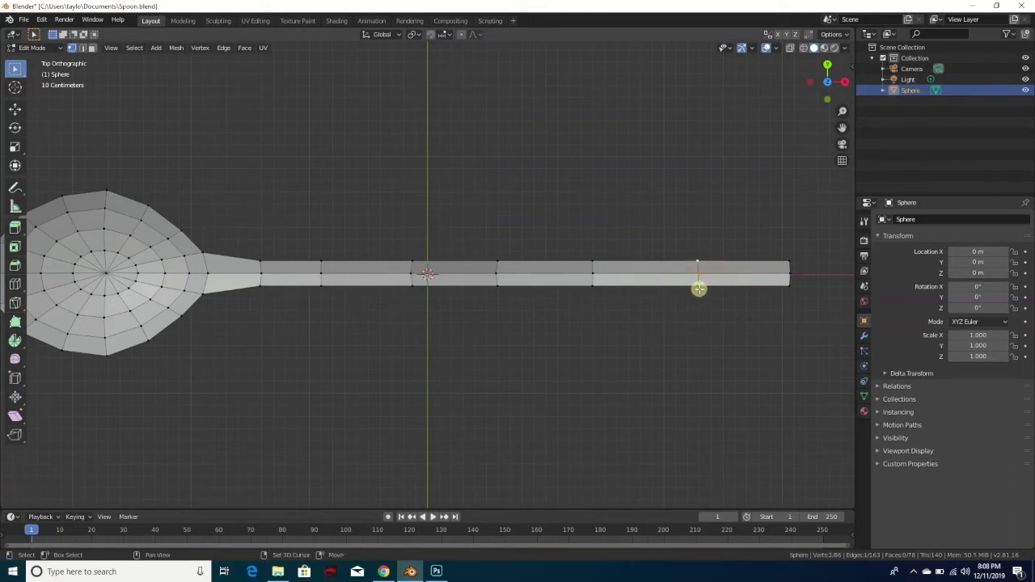
shift+click(698, 286)
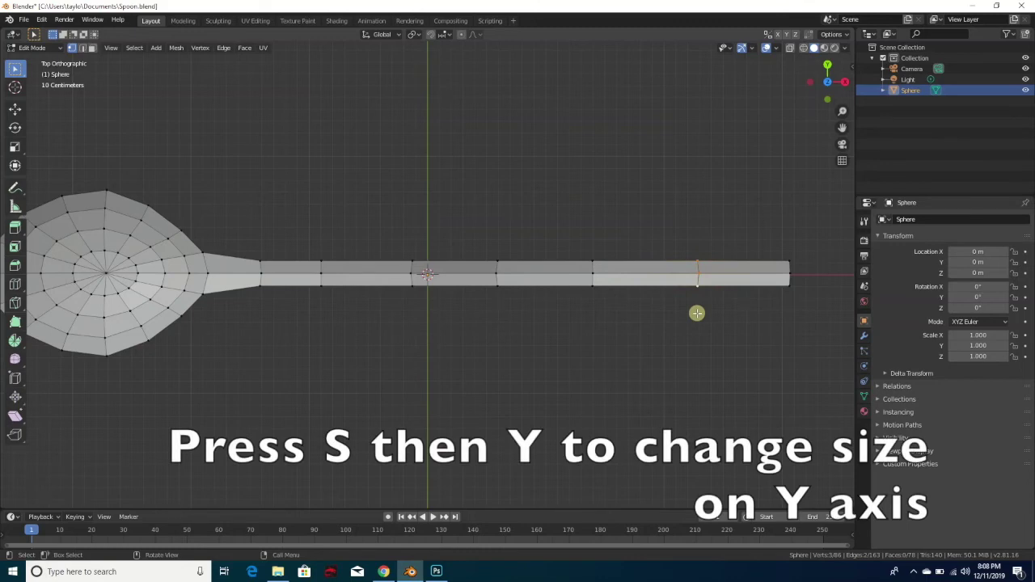
key(s)
key(y)
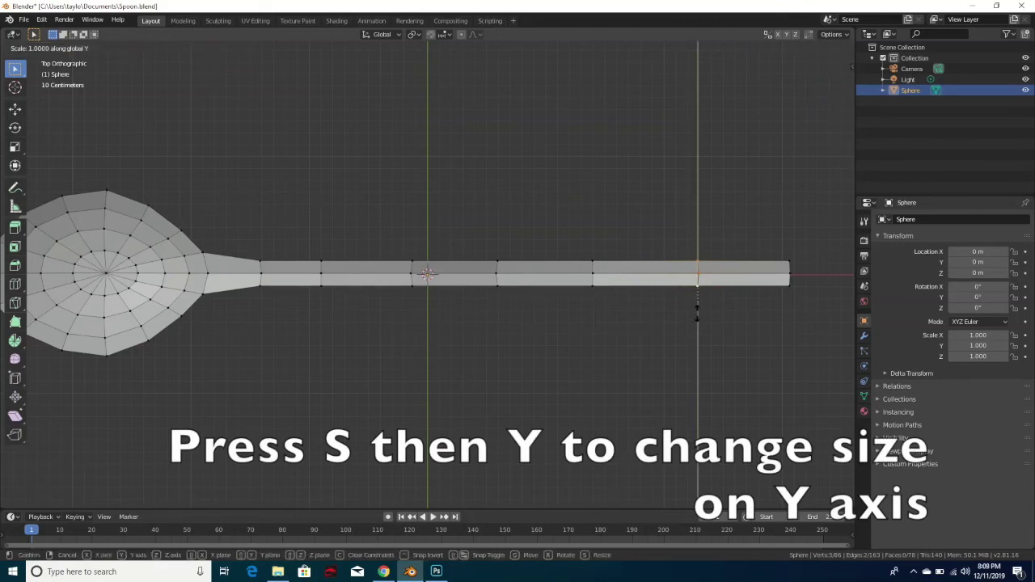
click(690, 365)
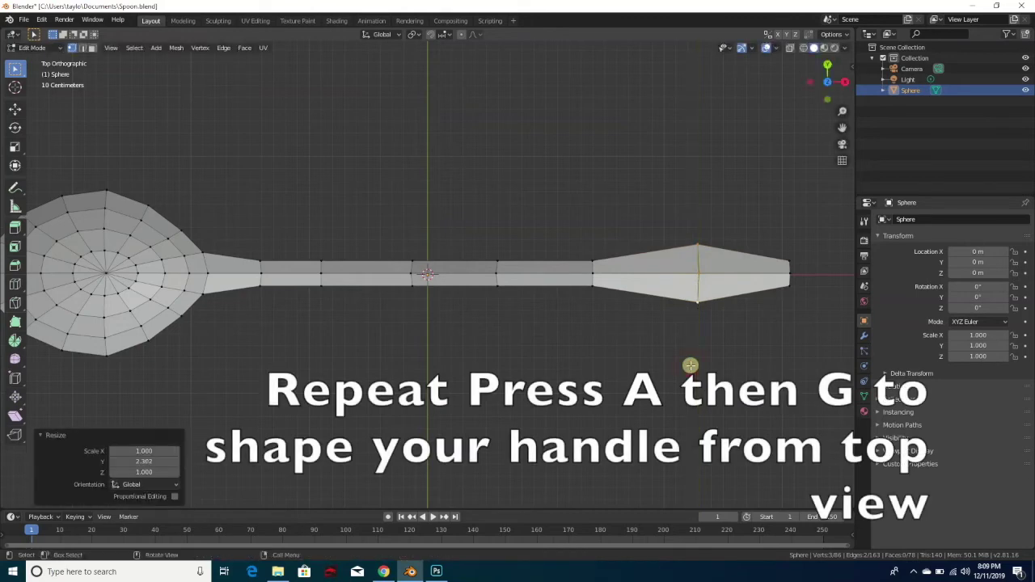
Step: Widen the preceding handle cross-section slightly along Y so it tapers into the flare
click(593, 274)
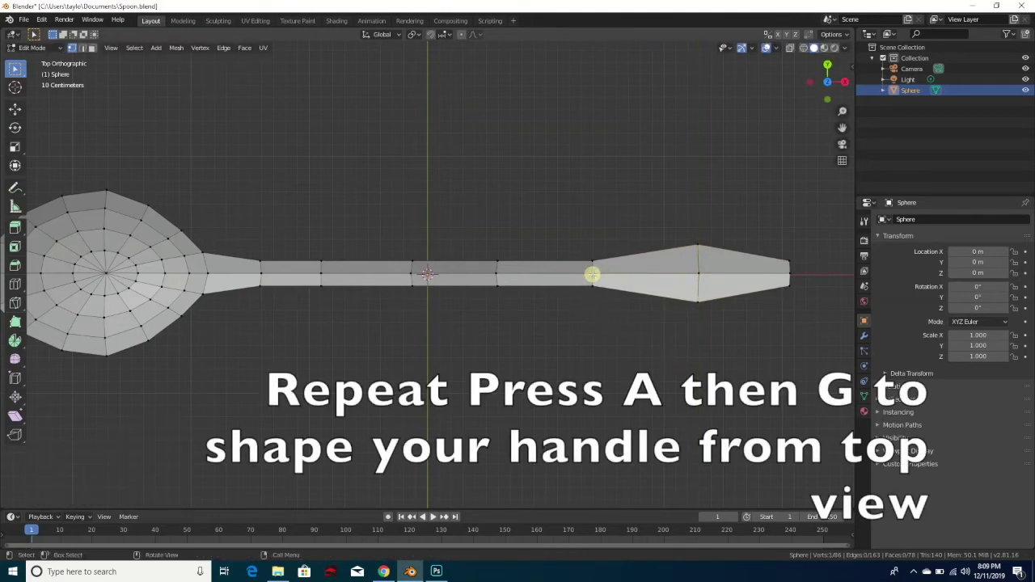
shift+click(592, 261)
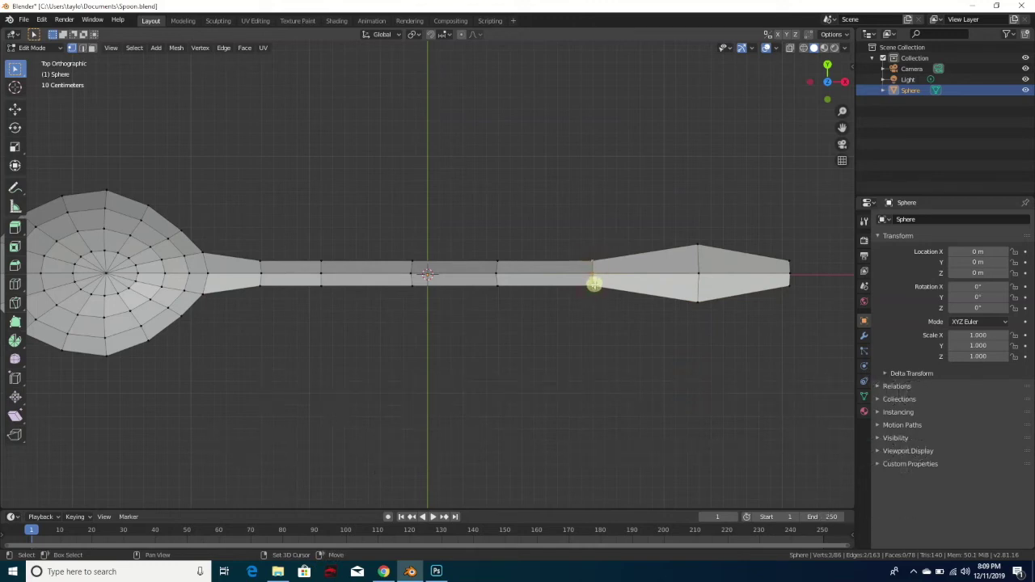
key(s)
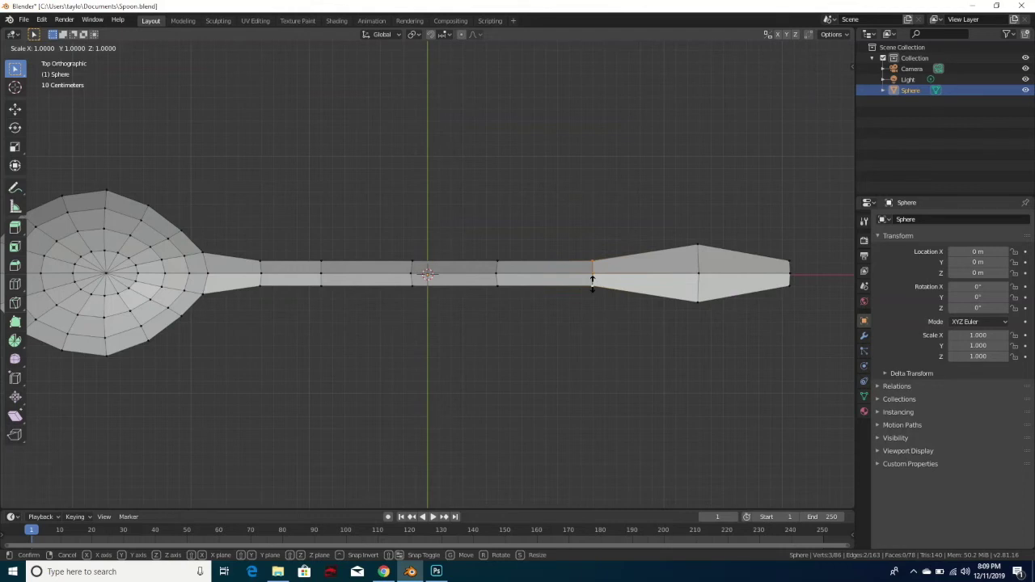
key(y)
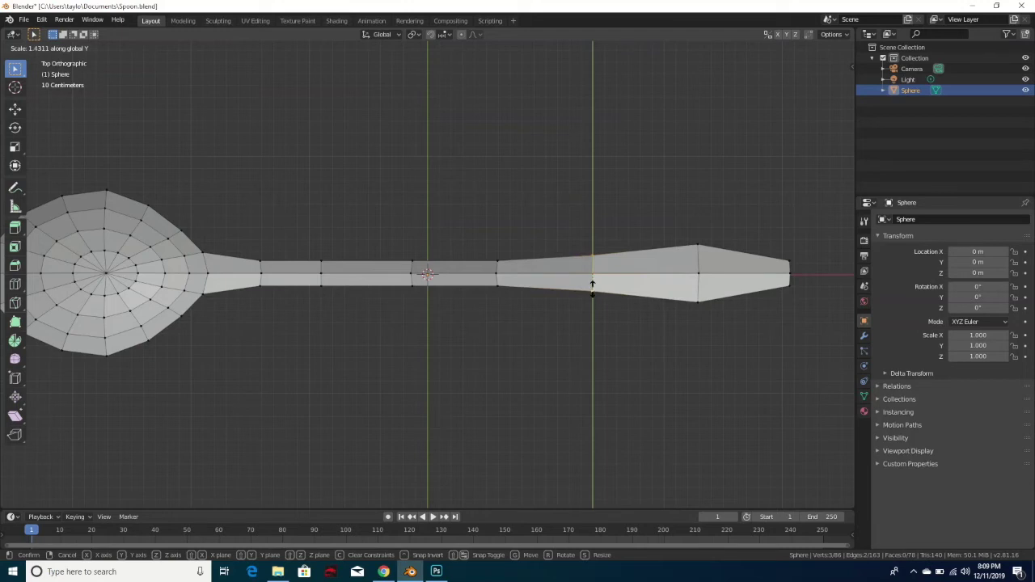
click(592, 285)
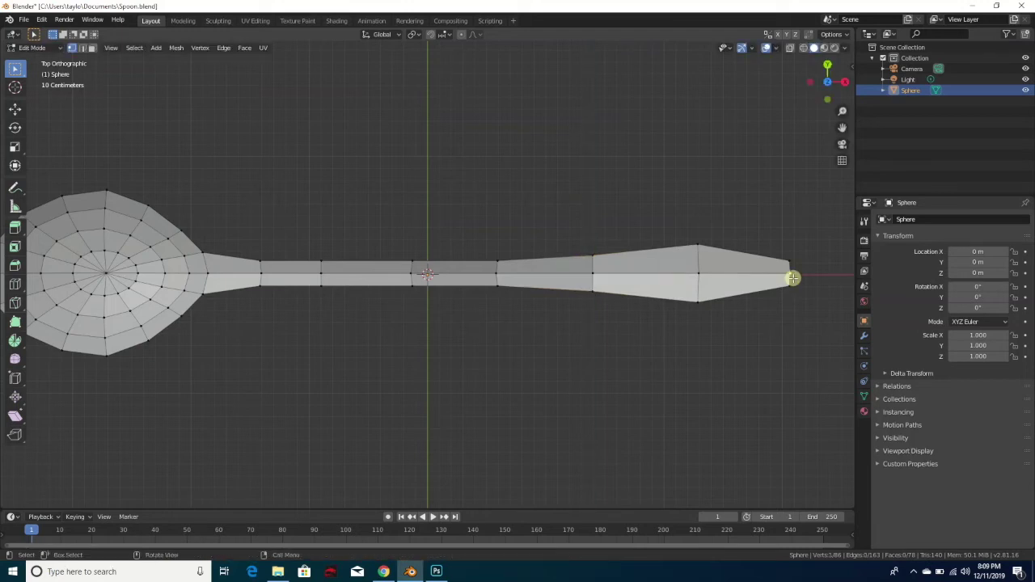
key(e)
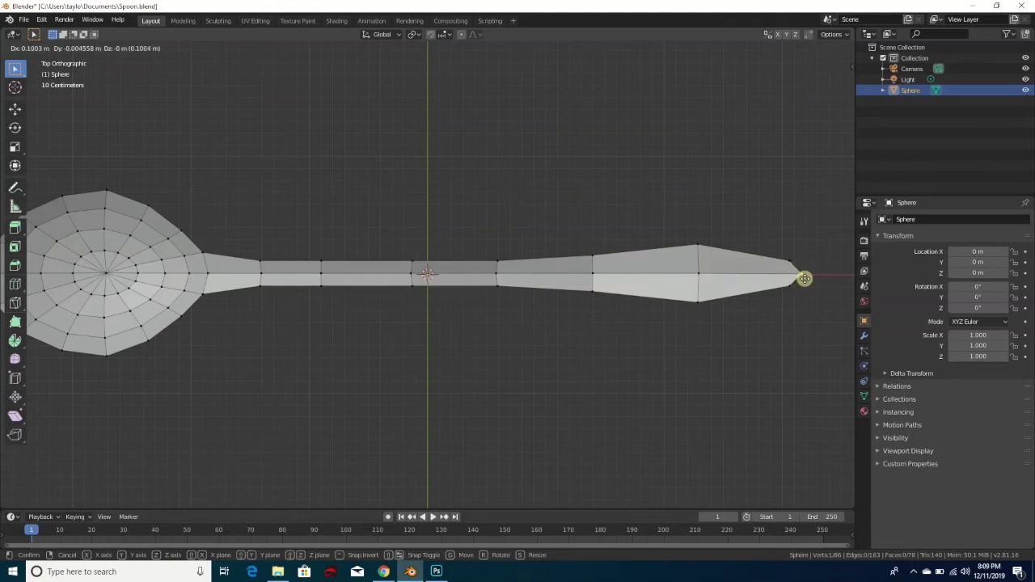
Step: Pull the handle's tip vertex 0.1 m further out in X and orbit to an angled view
click(805, 279)
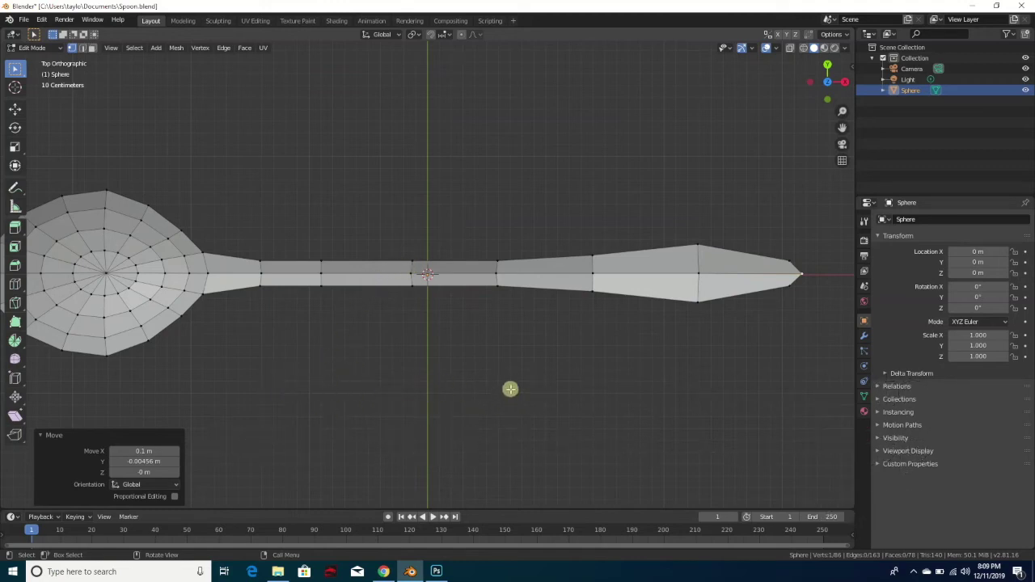
middle_drag(513, 383, 495, 315)
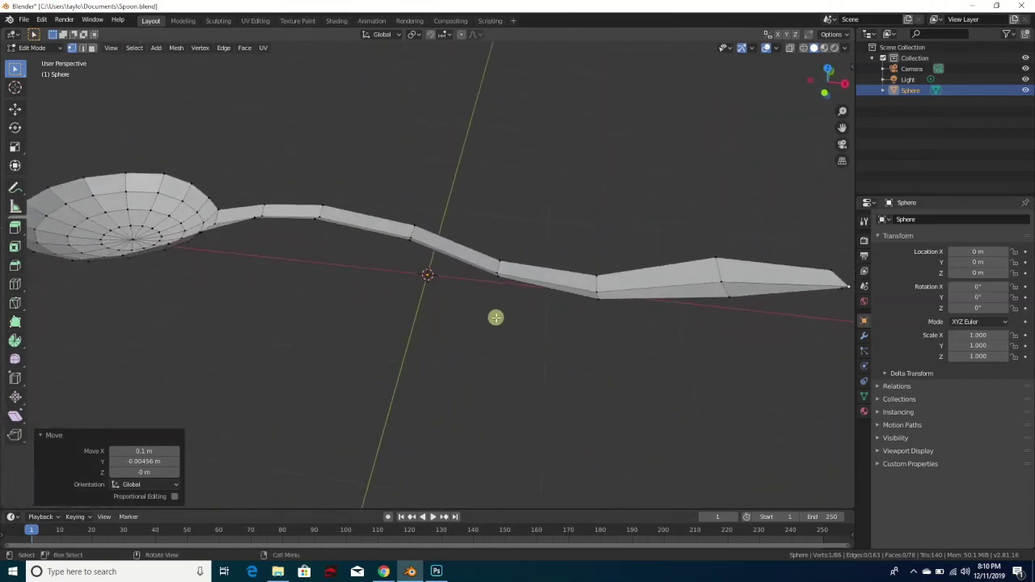
Step: In Object Mode, add and apply a Solidify modifier to thicken the spoon to 172 vertices
click(34, 48)
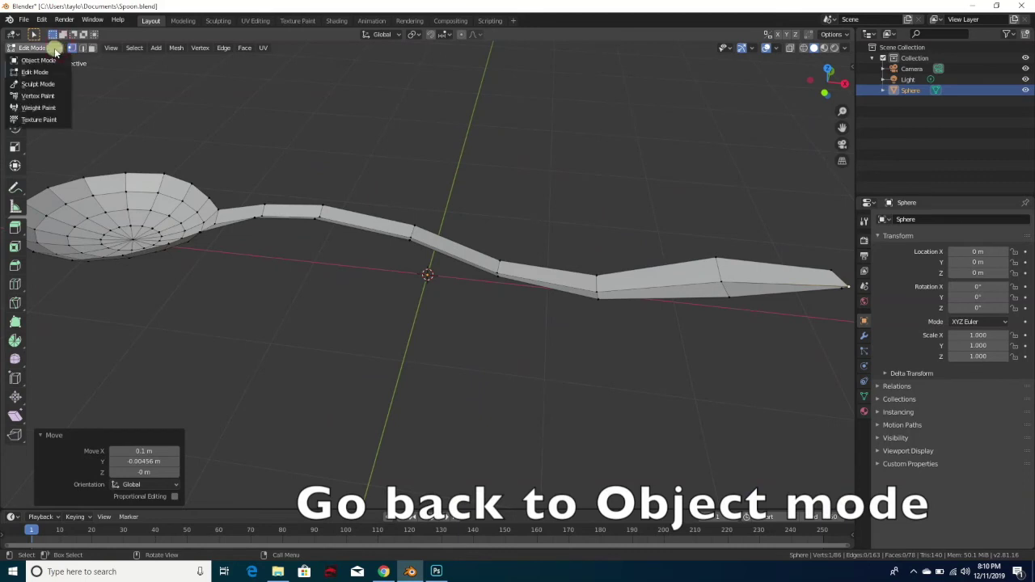
click(39, 60)
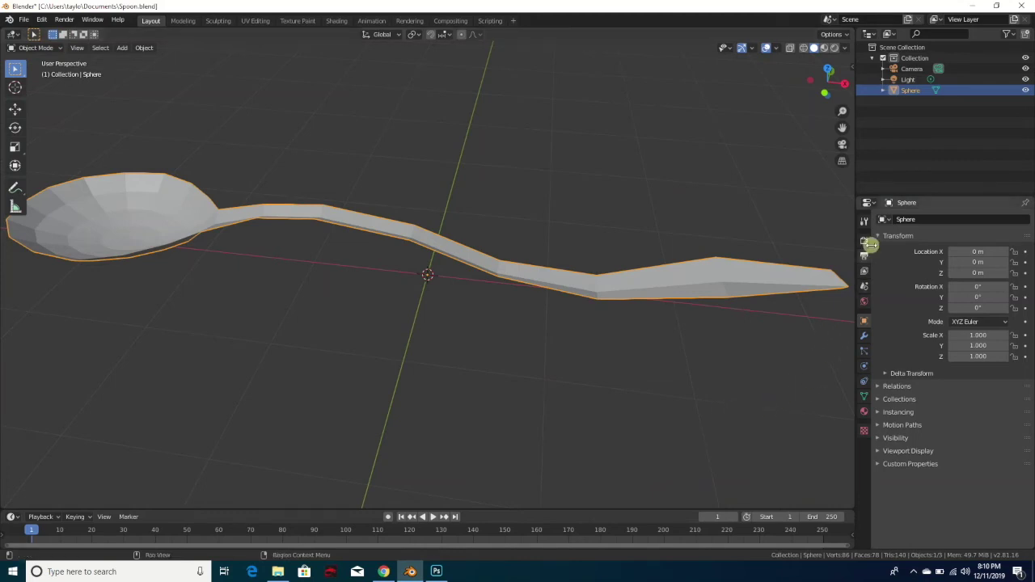
click(863, 335)
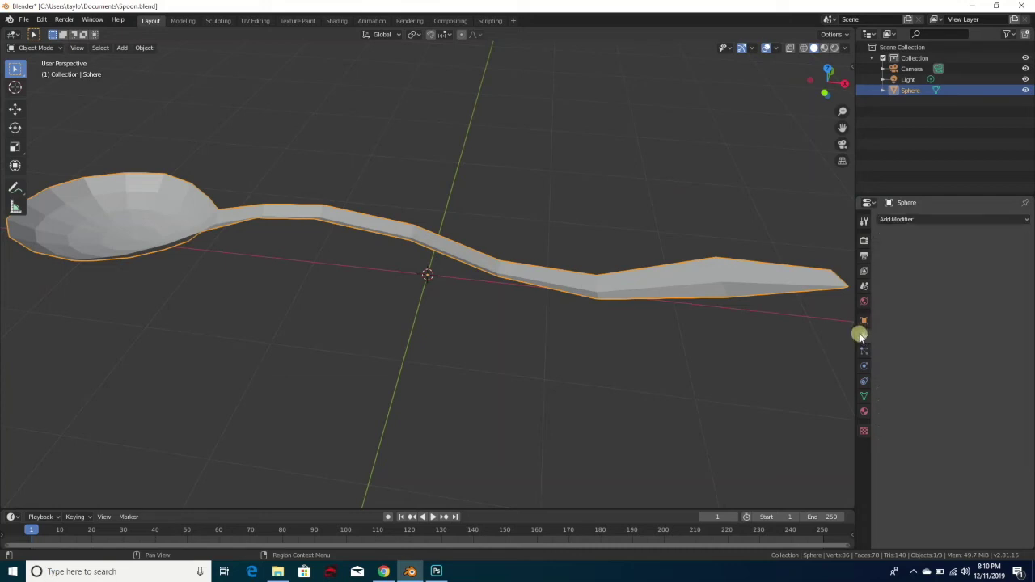
click(932, 221)
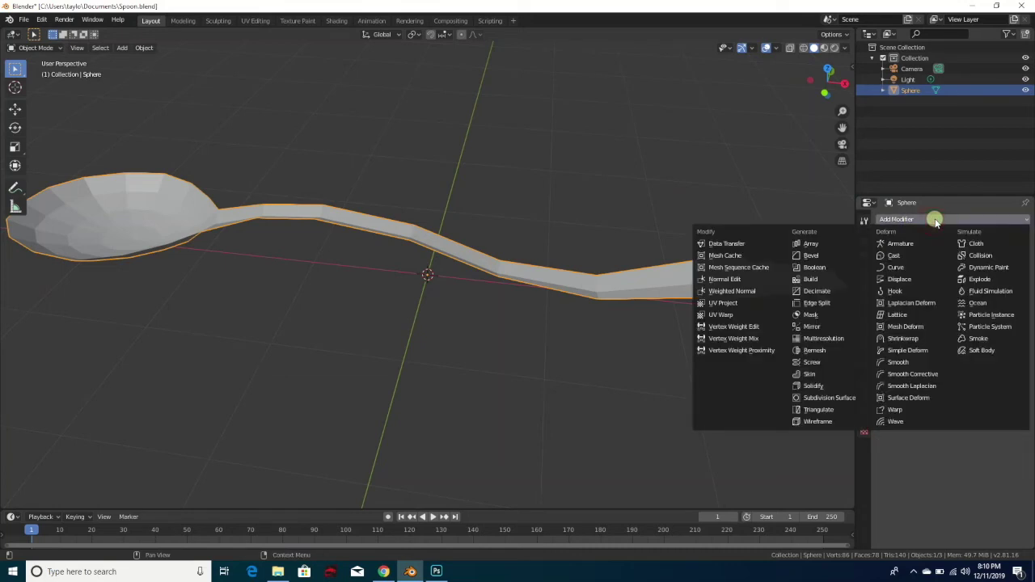
click(809, 385)
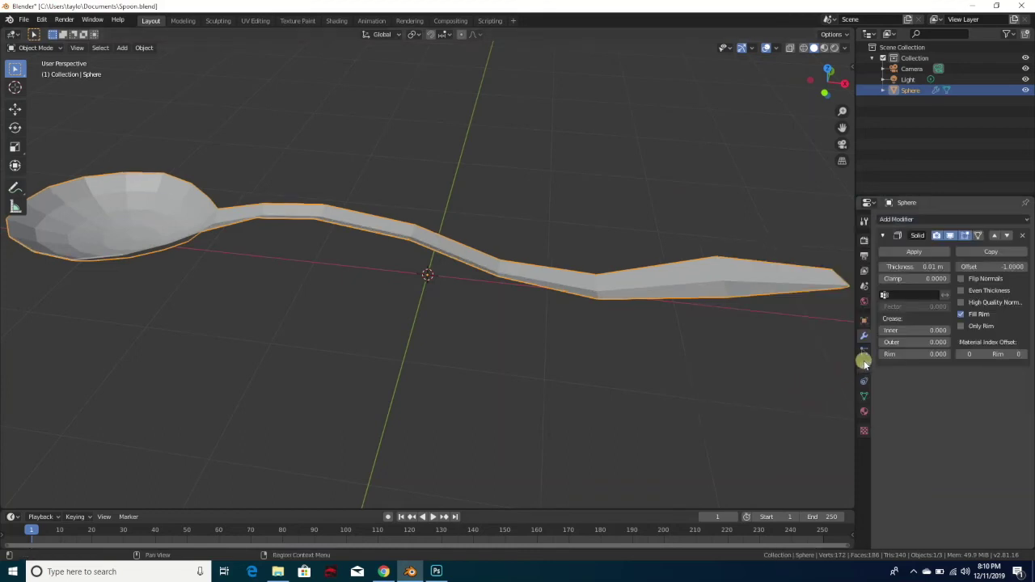
drag(942, 267, 947, 270)
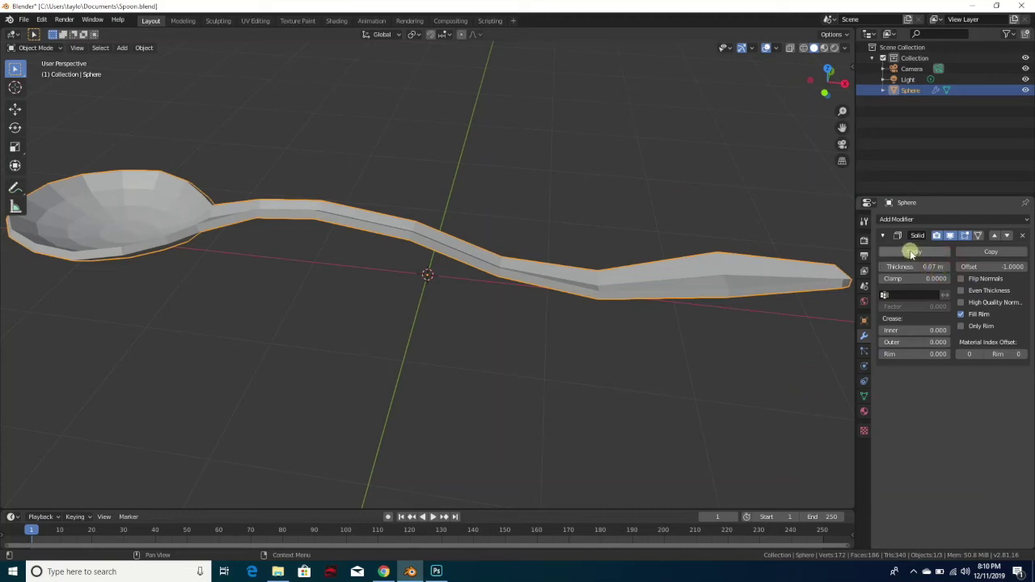
click(912, 253)
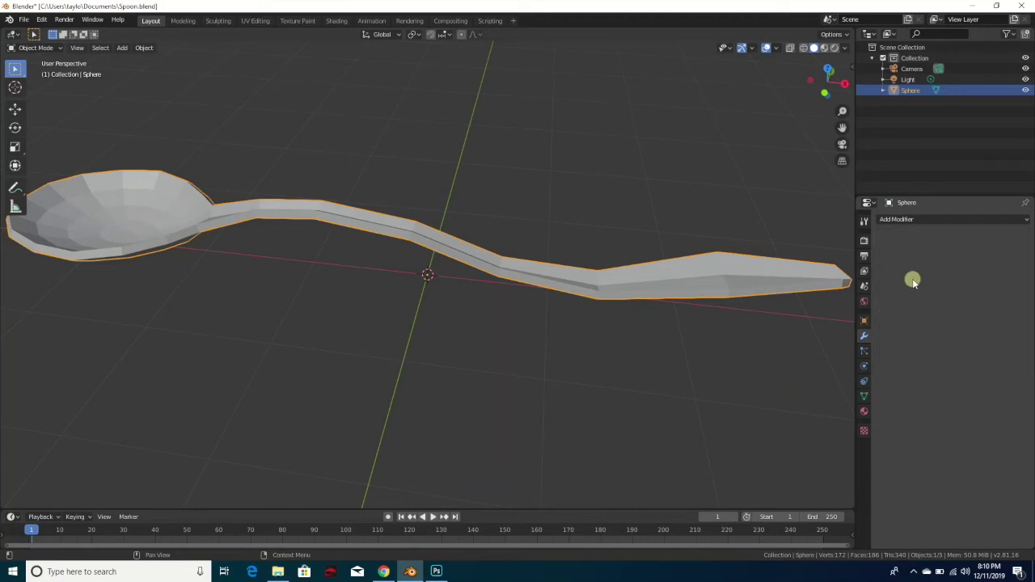
Step: Add and apply a level-2 Subdivision Surface modifier, smoothing the spoon to 2,850 vertices
click(932, 219)
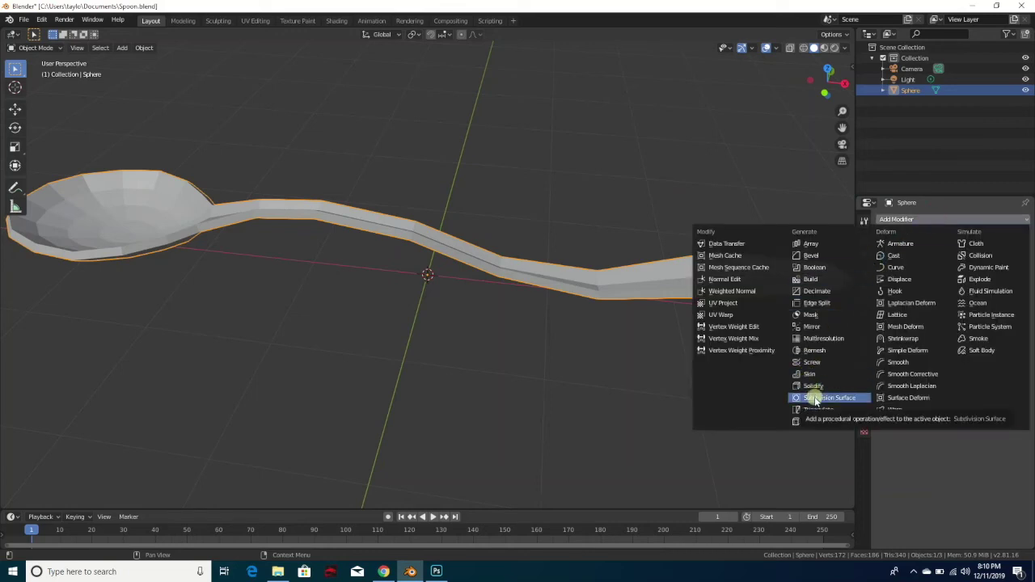
click(814, 397)
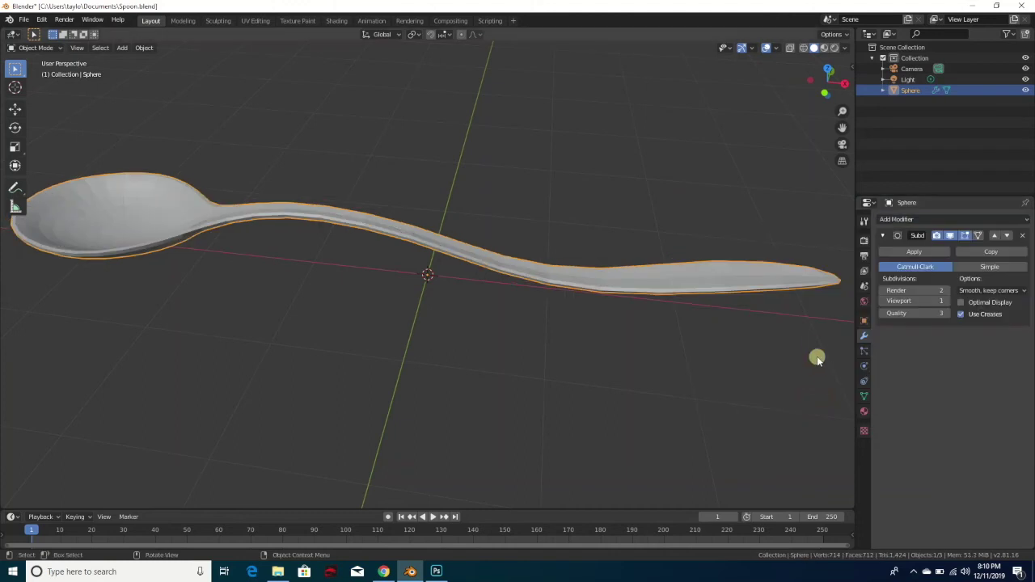
click(946, 301)
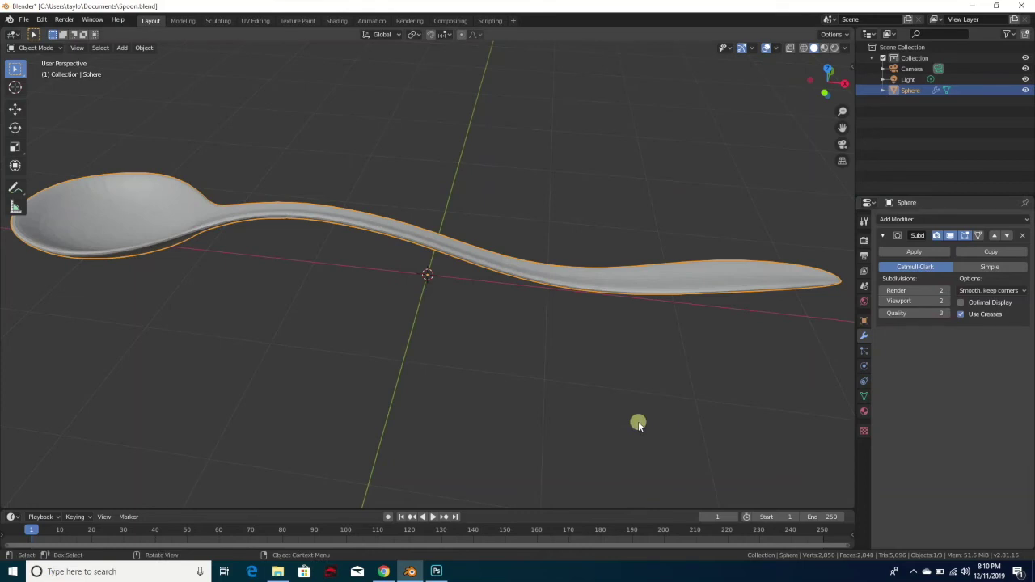
click(899, 252)
middle_drag(380, 388, 488, 393)
Step: Apply Shade Smooth to the spoon's surface
right_click(378, 329)
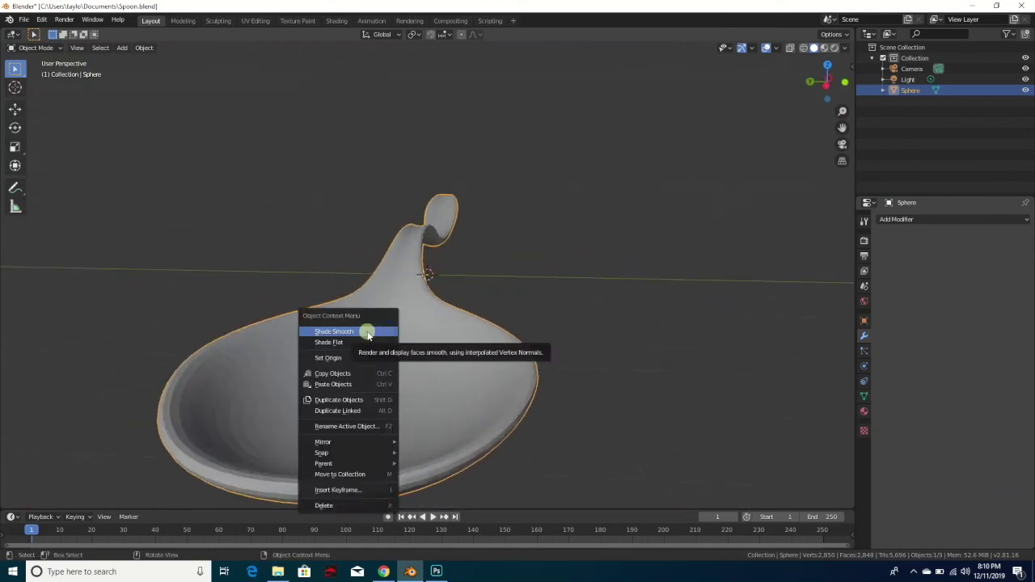
click(367, 333)
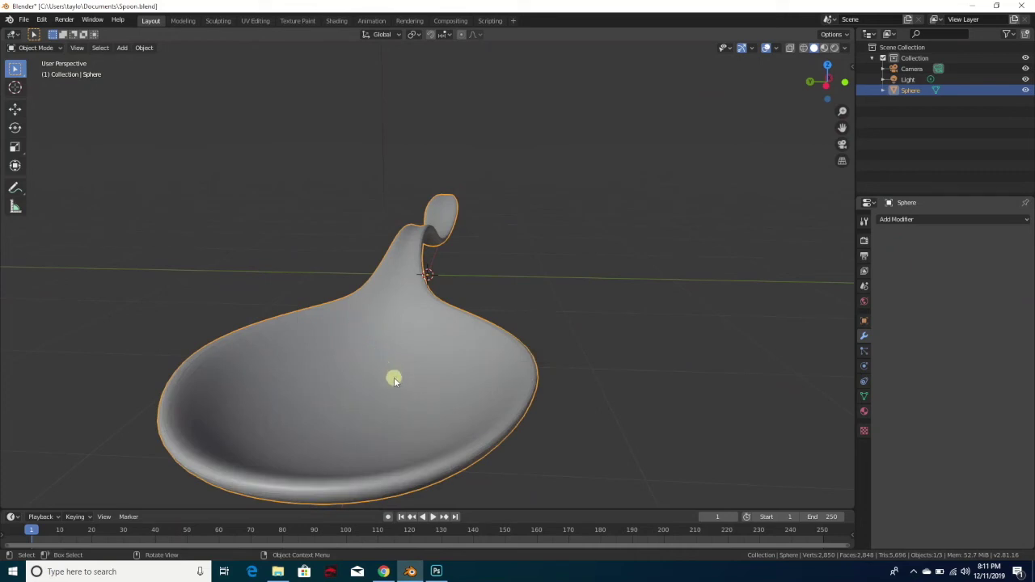
scroll(394, 377, down, 2)
scroll(393, 377, up, 4)
scroll(394, 377, down, 4)
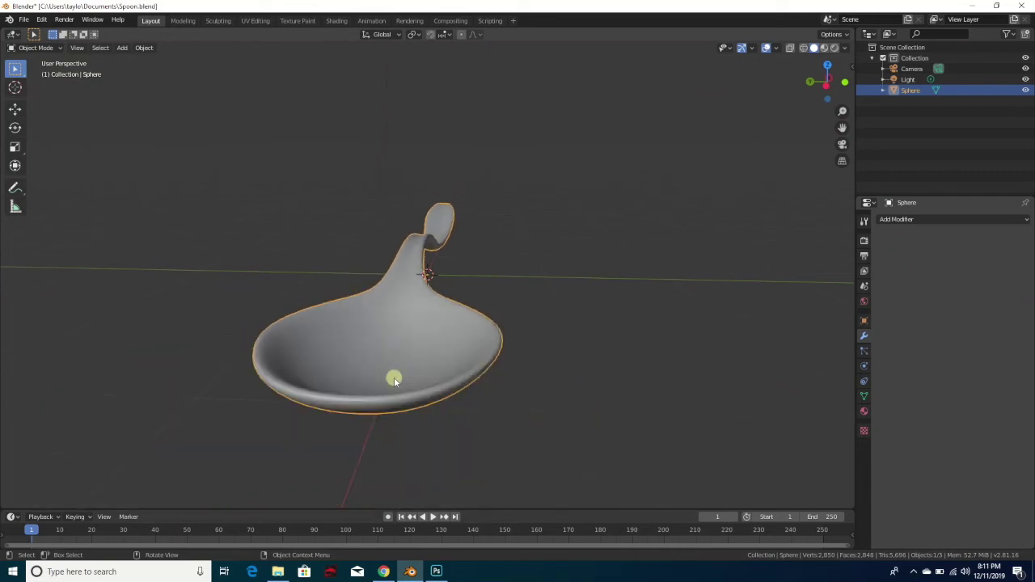
Step: Switch to front view and bring up the Add > Mesh primitives menu
key(KP_1)
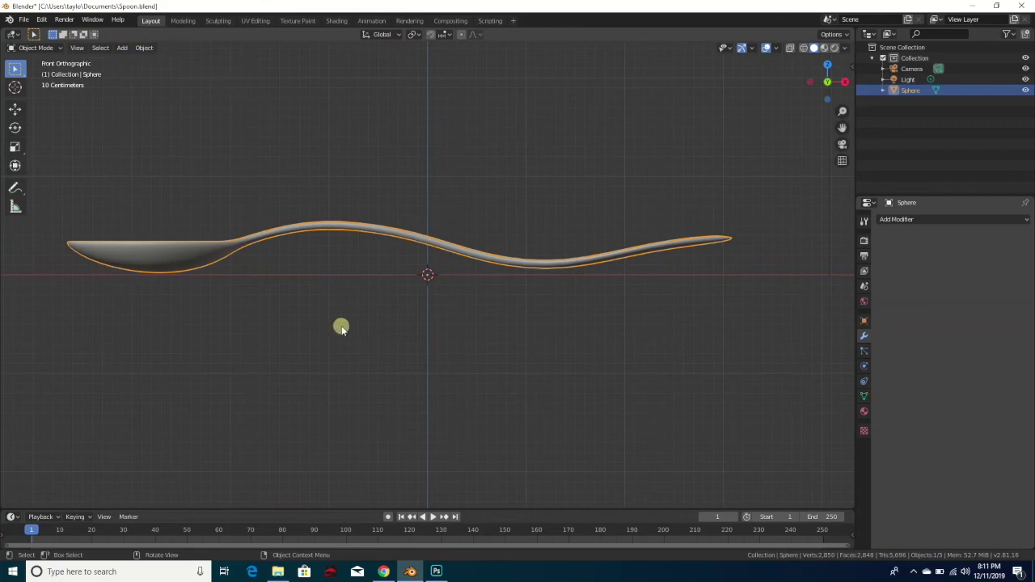
key(shift+a)
mouse_move(341, 326)
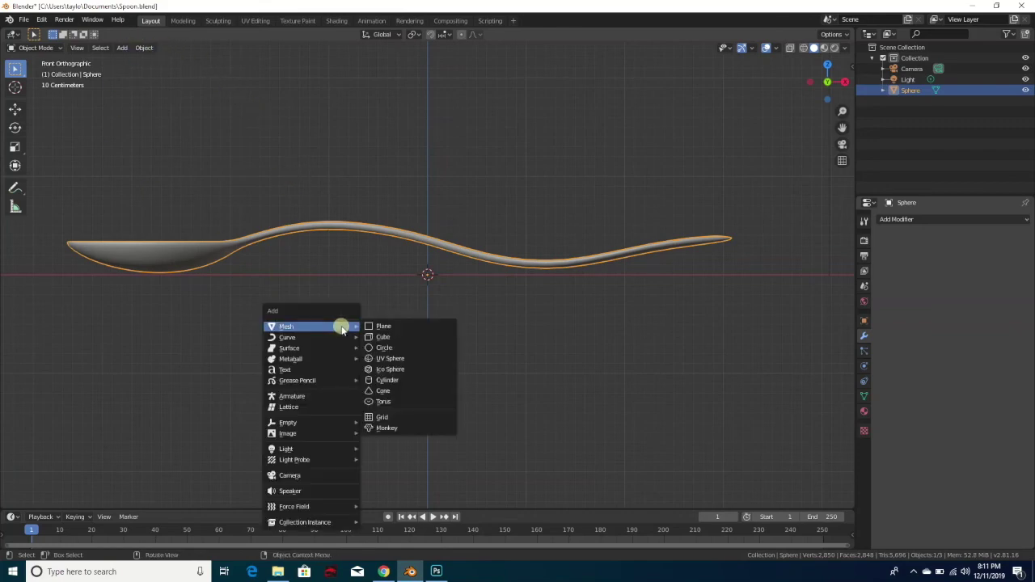
Step: Add a plane scaled to 7.794 as a floor beneath the spoon and show its material properties
click(383, 326)
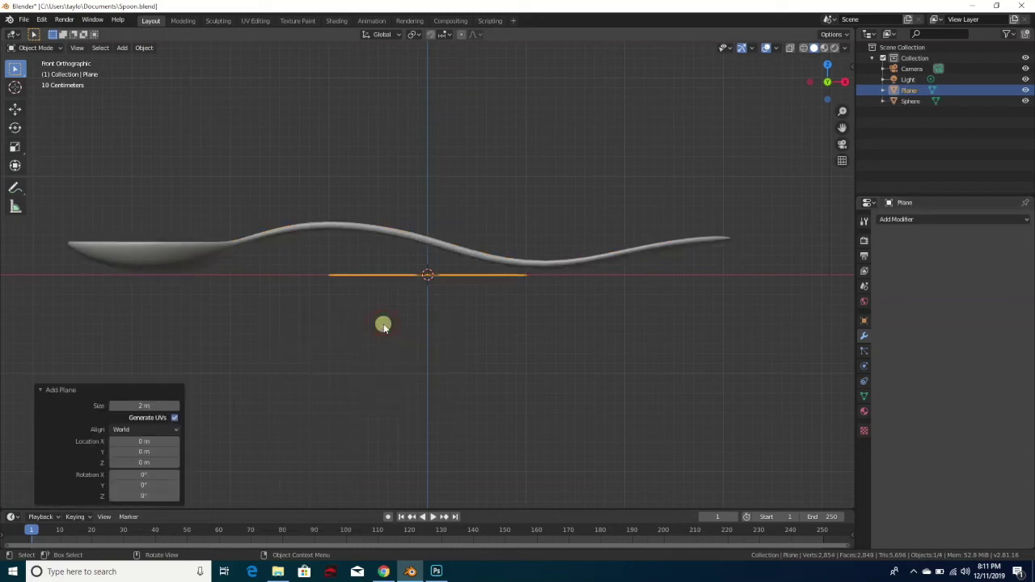
key(s)
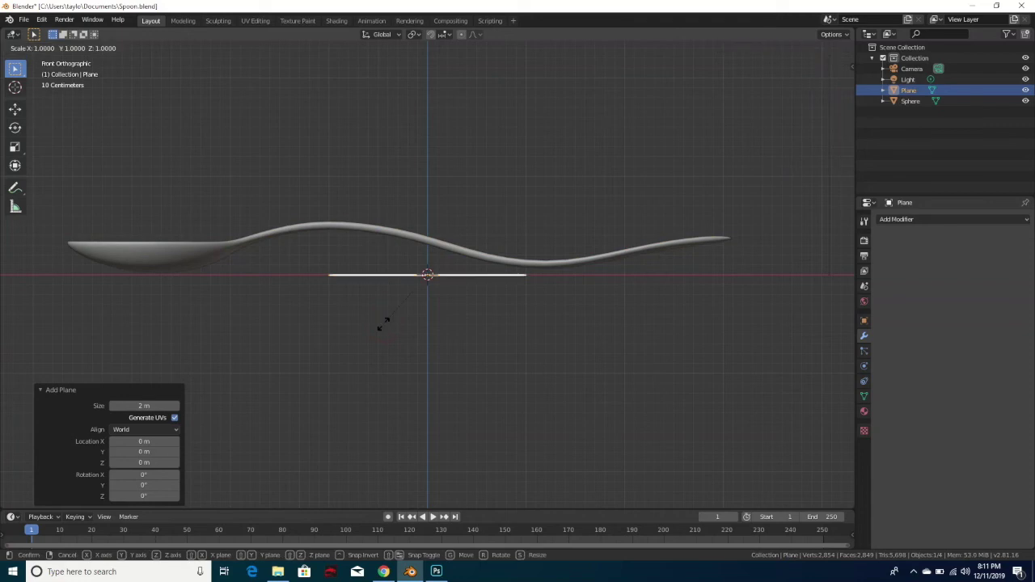
click(793, 452)
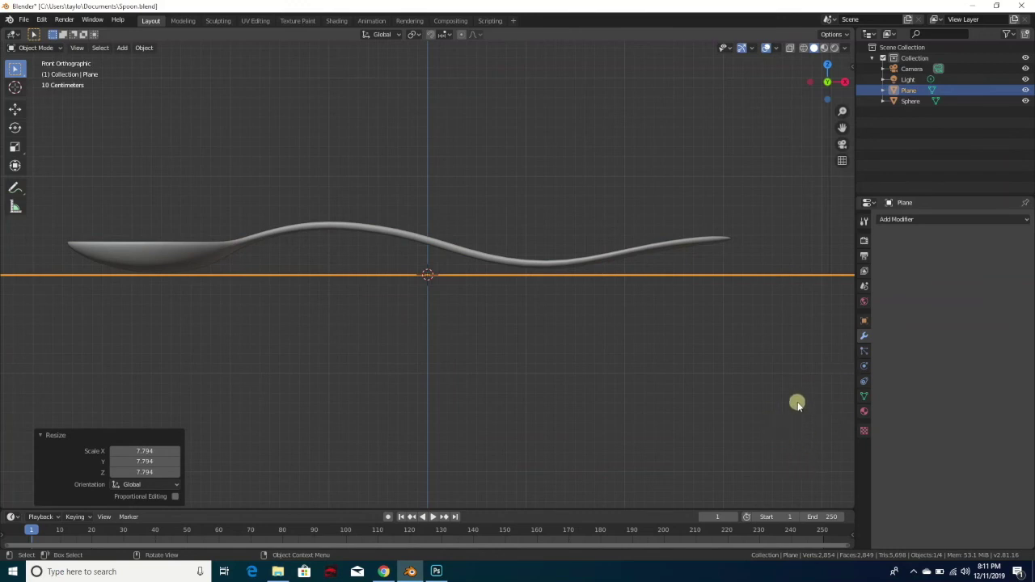
click(865, 411)
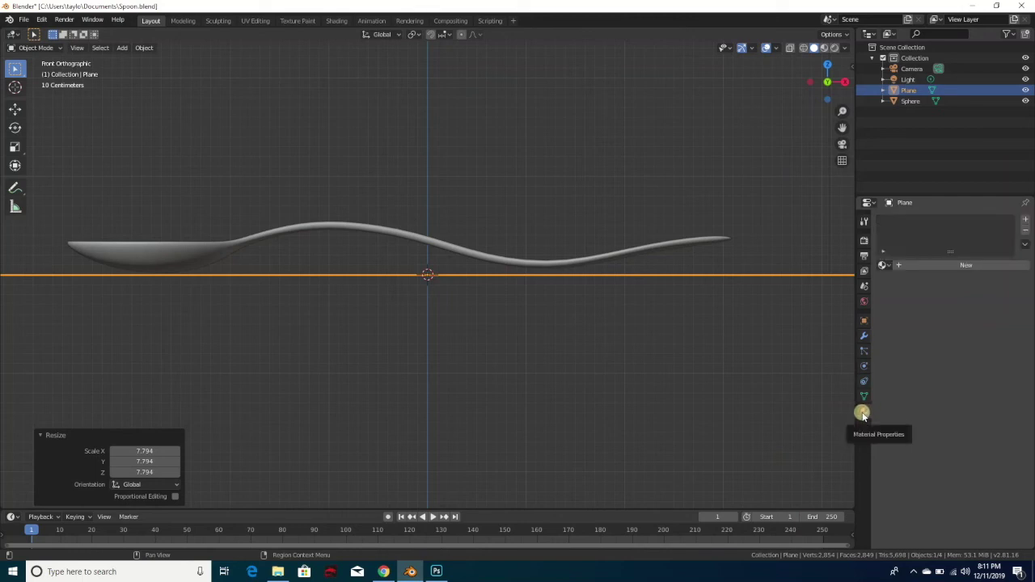
Step: Give the plane a new material, Material.001, with a red base colour
click(934, 264)
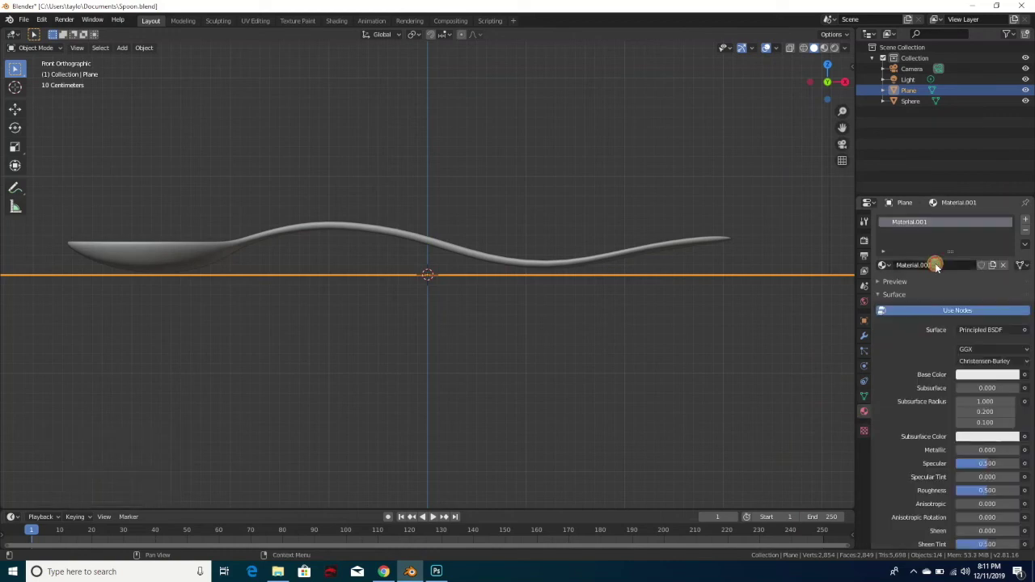
click(971, 375)
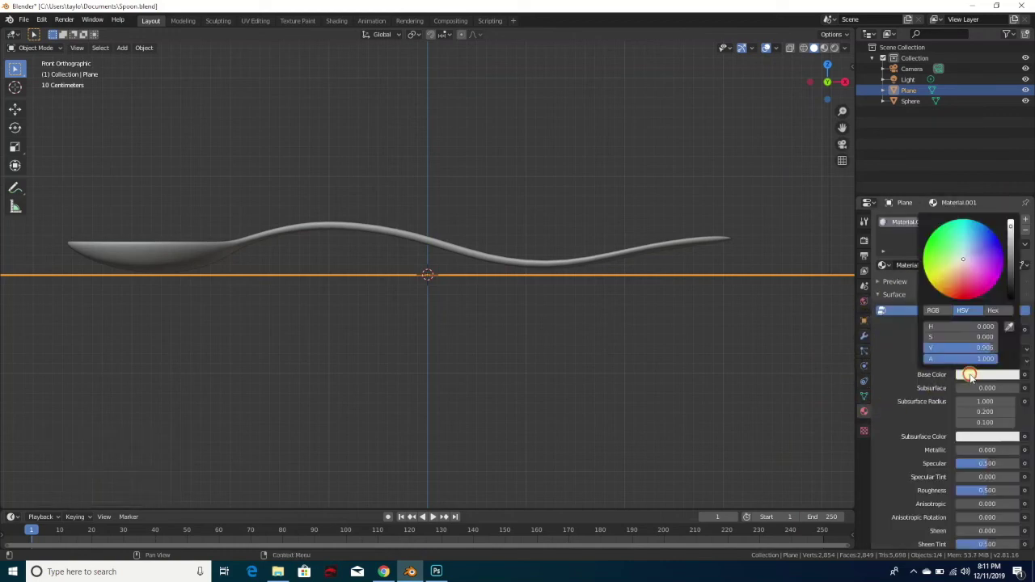
click(955, 296)
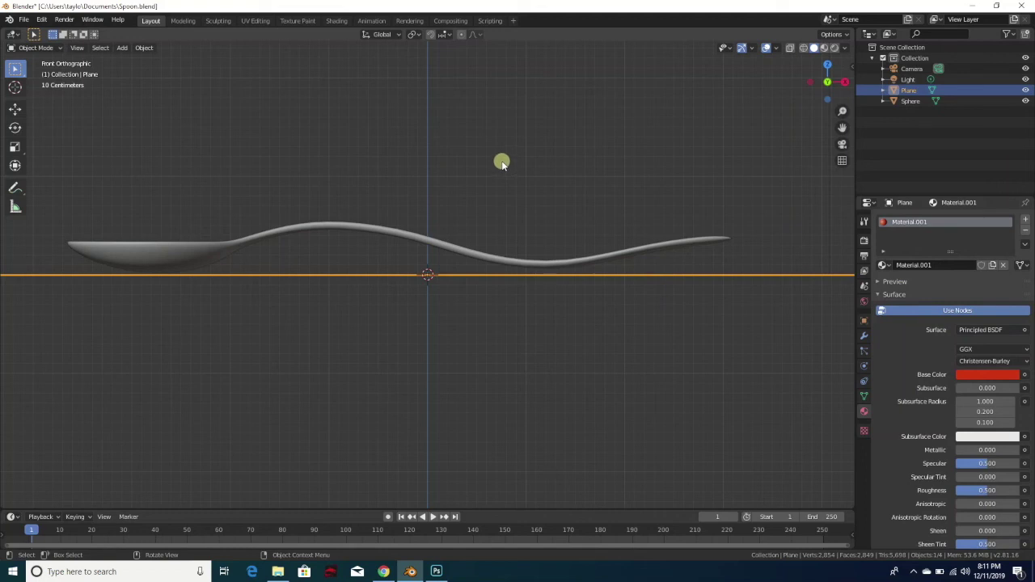
Step: Check the red plane in perspective, return to front view, and select the spoon
middle_drag(492, 155, 557, 180)
key(KP_1)
click(395, 235)
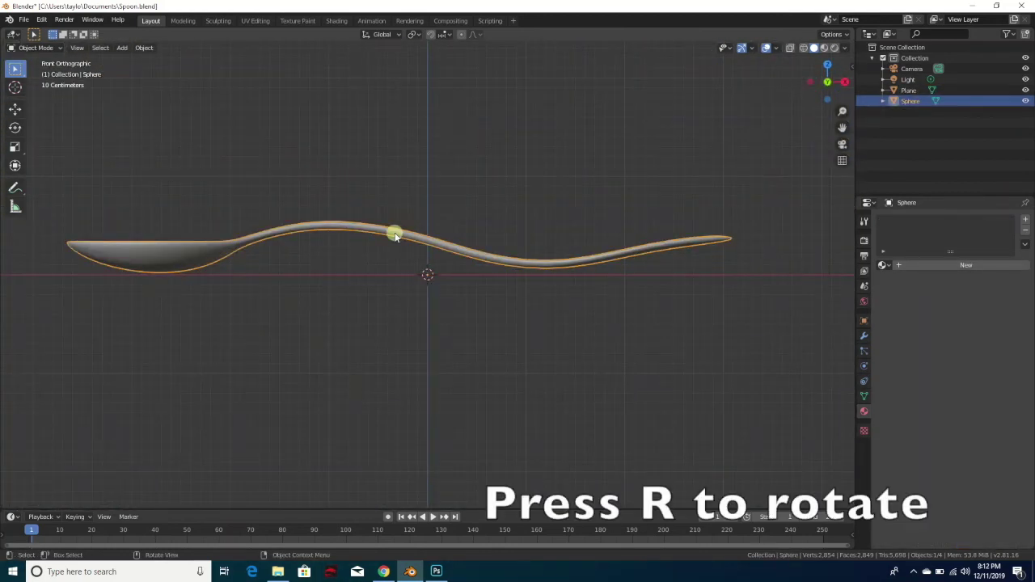
Step: From top view, rotate the spoon 180° about Z, then look through the camera
key(KP_7)
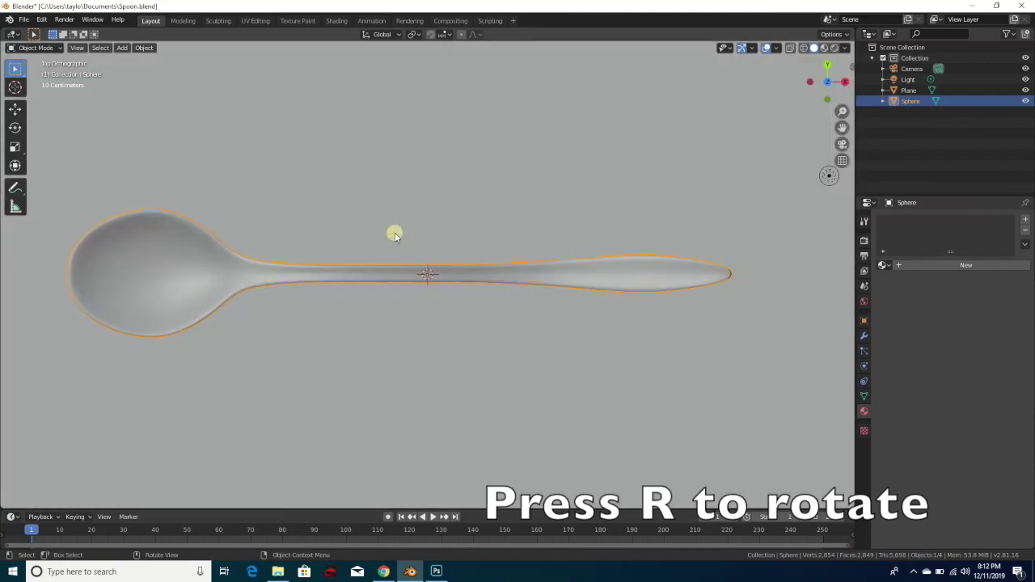
key(r)
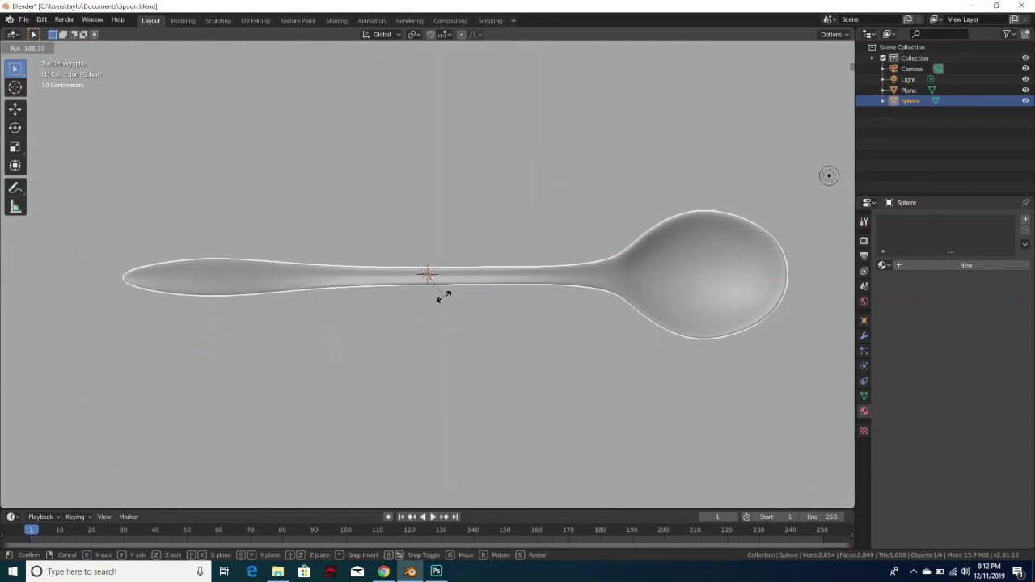
click(442, 295)
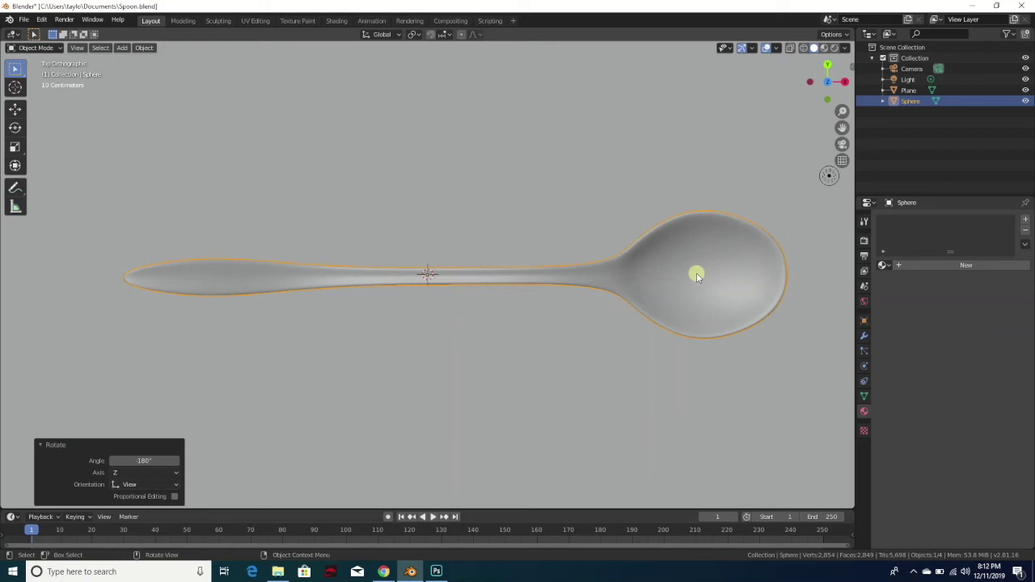
key(KP_0)
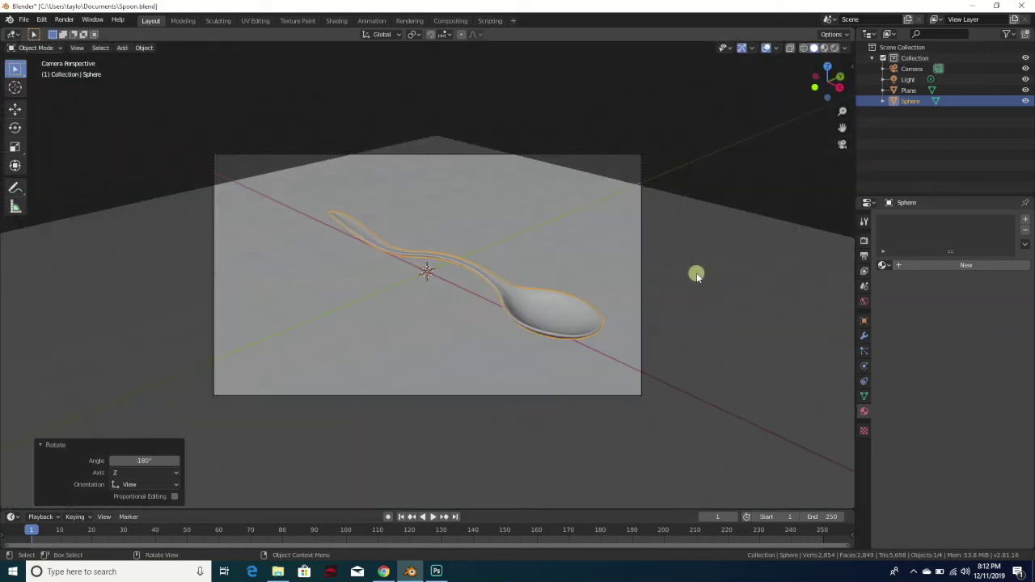
Step: Move the camera about 0.44 m so it frames the spoon on the red plane
click(423, 153)
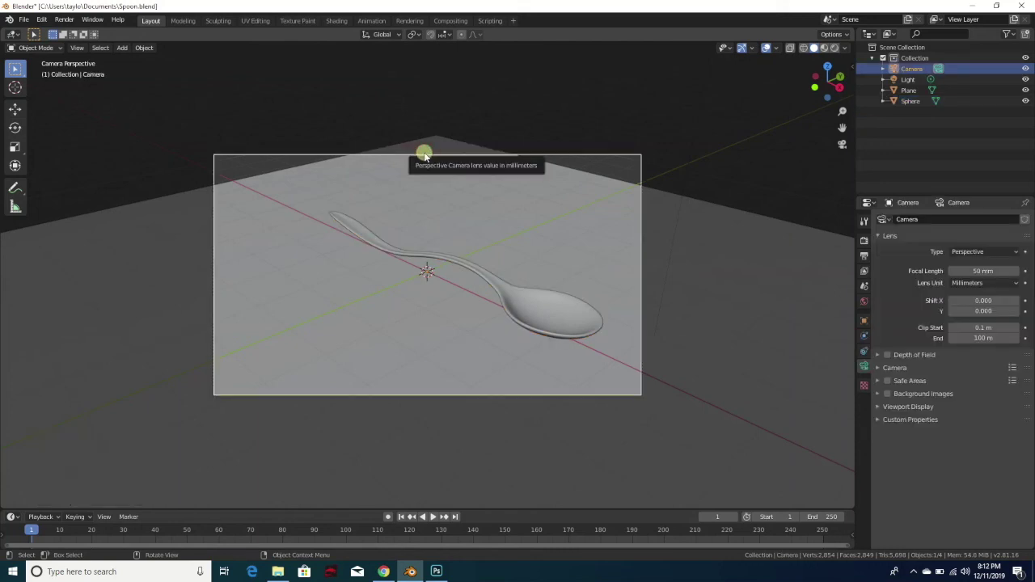
key(g)
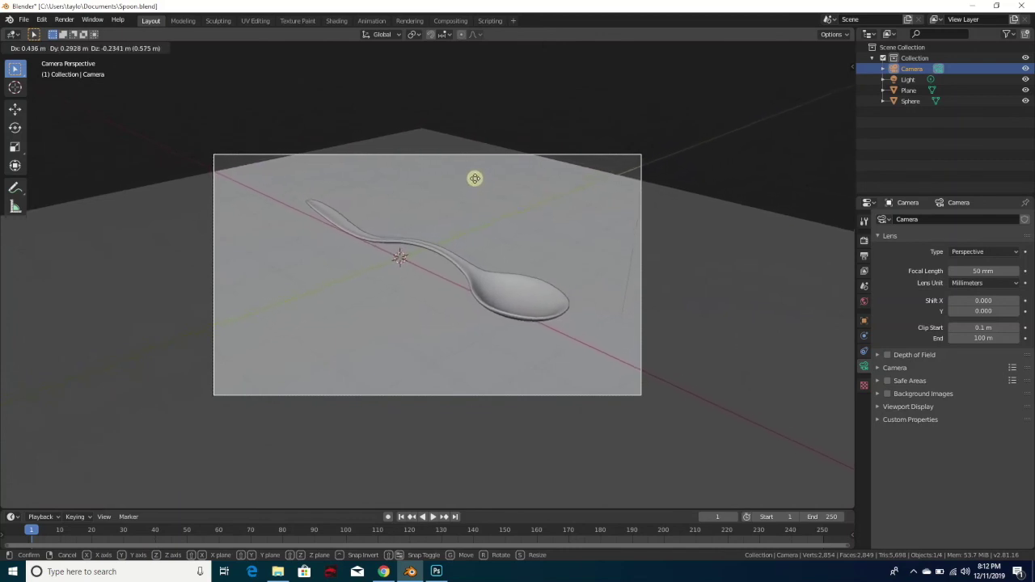
click(474, 178)
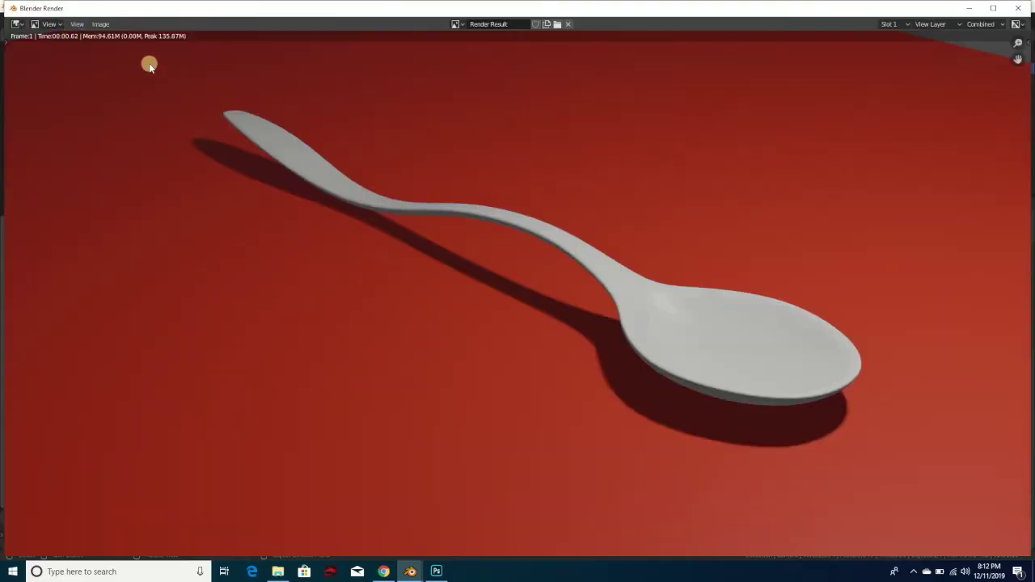
Step: Save the render as Spoon.png in the Documents folder using Image > Save As
click(101, 23)
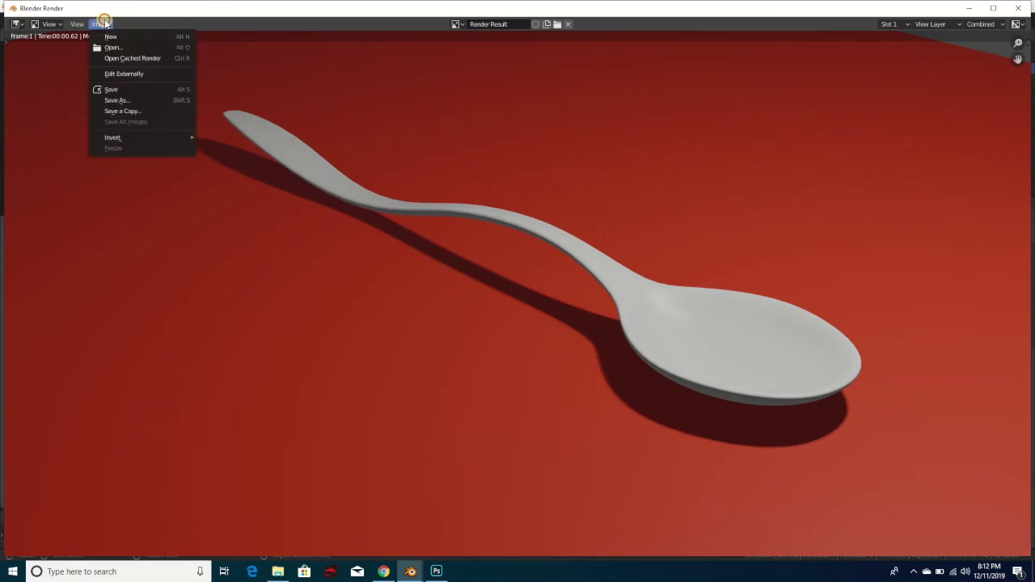
click(121, 100)
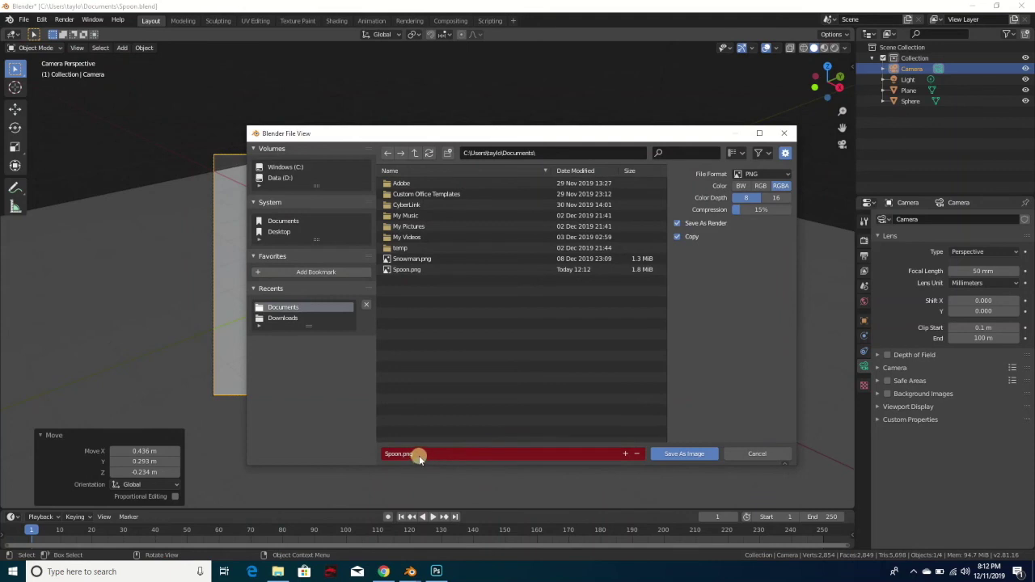
click(685, 458)
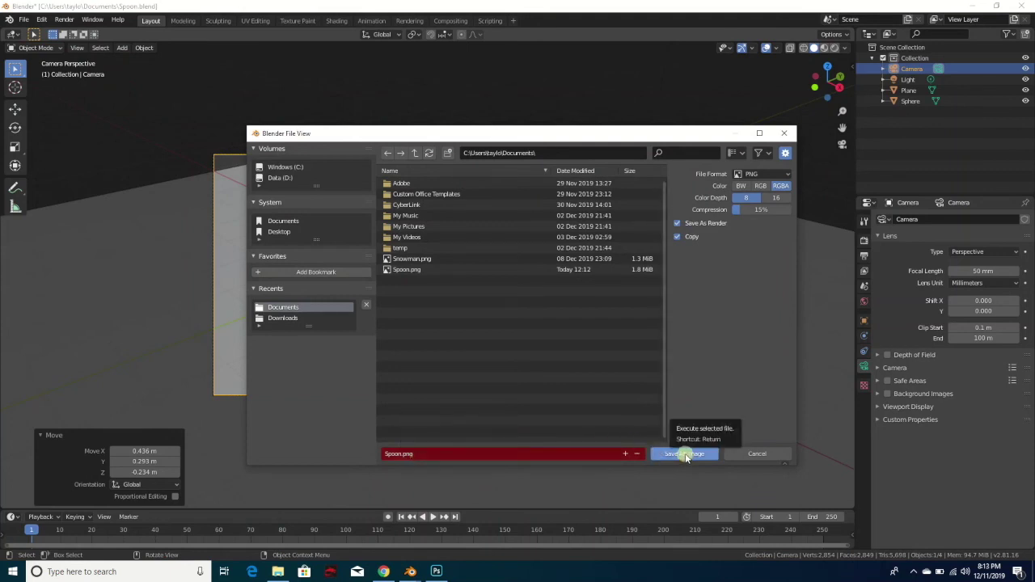
click(685, 455)
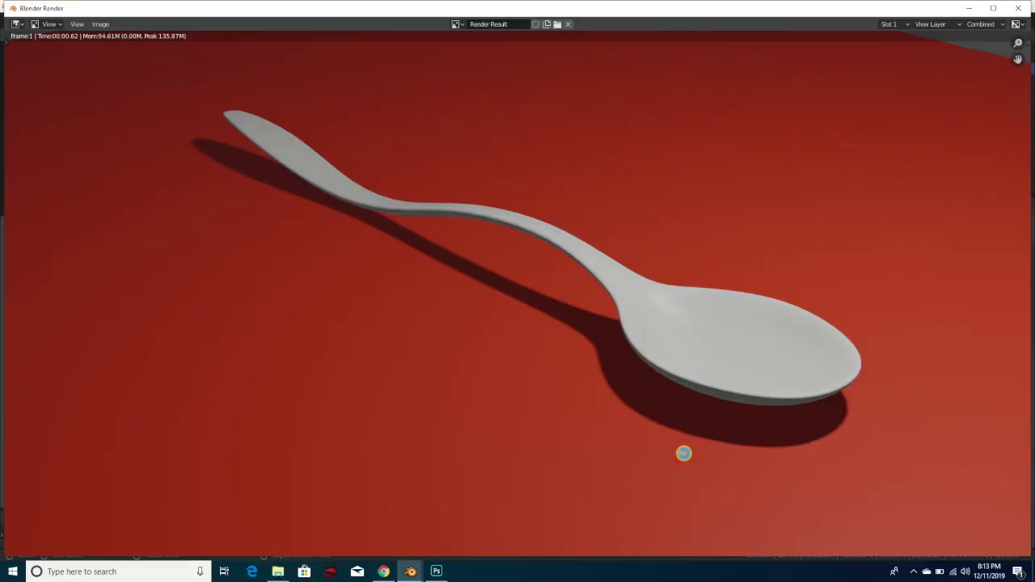